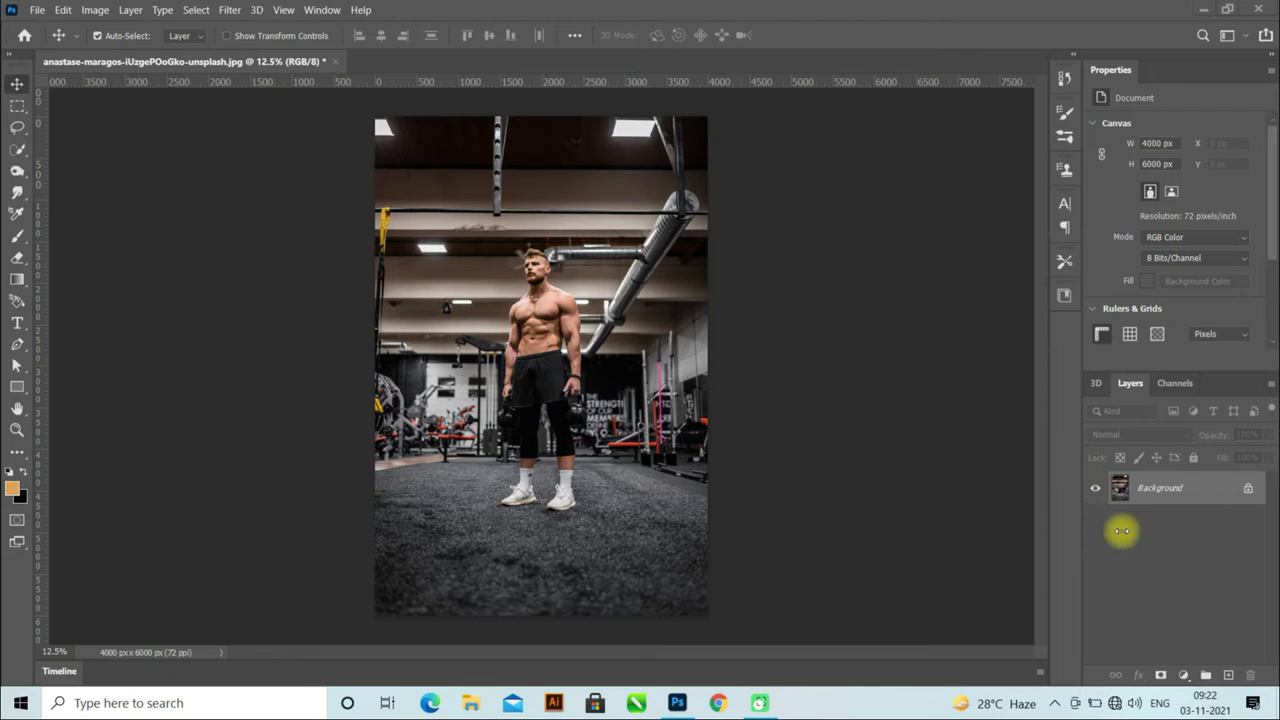
# Step: Duplicate the Background layer to create a Background copy layer
pyautogui.moveTo(1174, 488); pyautogui.dragTo(1229, 675)
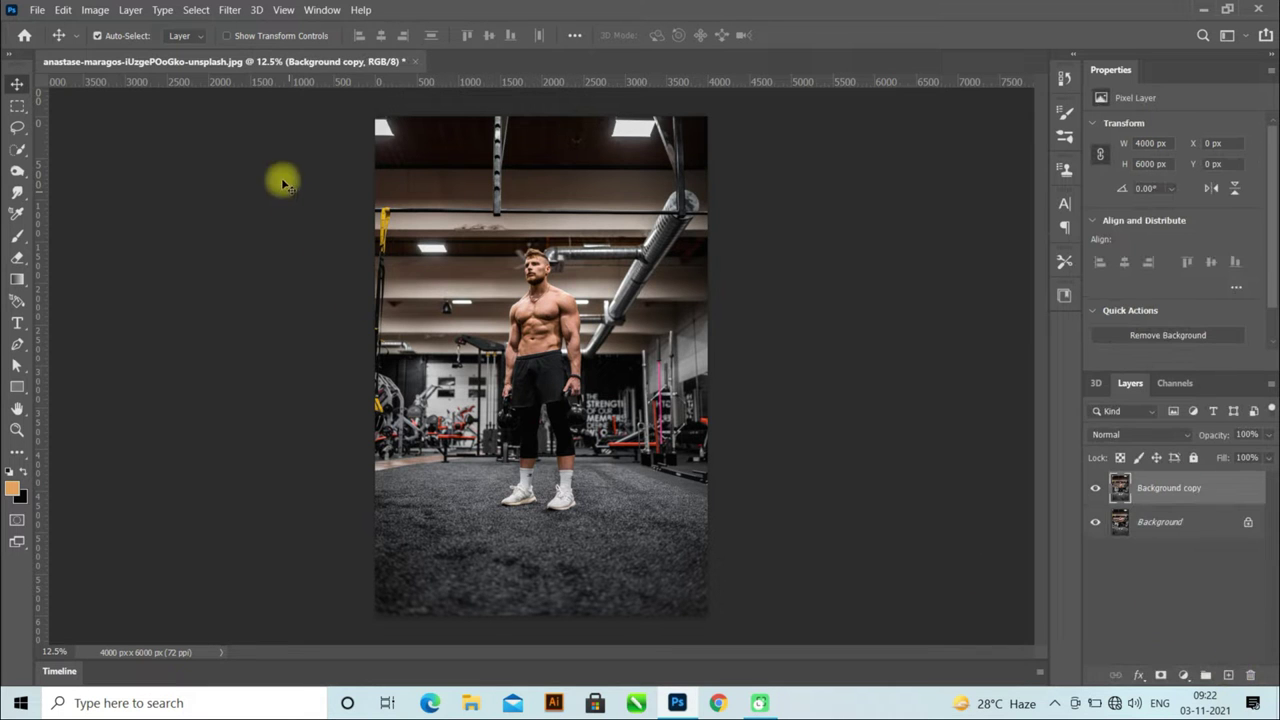
pyautogui.click(229, 10)
# Step: In the Camera Raw filter, set Temperature -14 and Tint -2
pyautogui.click(279, 127)
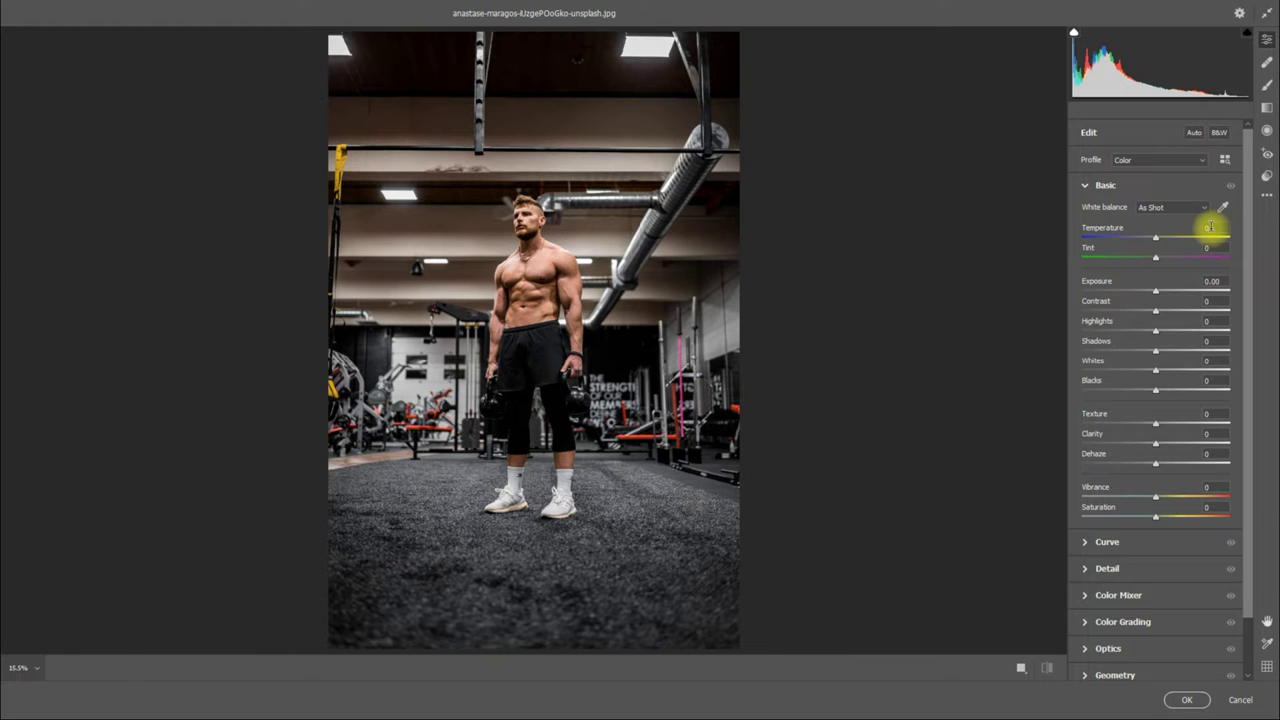
pyautogui.click(1209, 226)
pyautogui.write('-14')
pyautogui.press('Return')
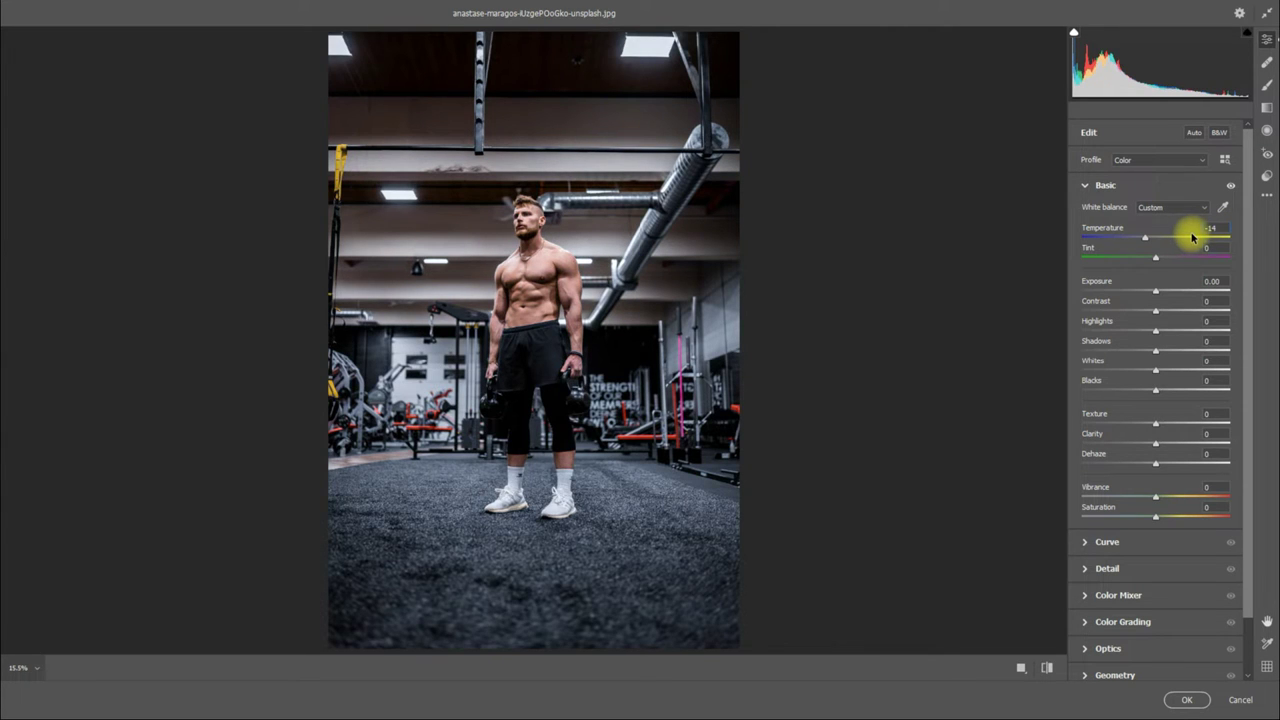
pyautogui.click(1210, 248)
pyautogui.write('2')
# Step: Set Exposure -0.20, Contrast +18 and Highlights -35
pyautogui.click(1215, 282)
pyautogui.write('0.')
pyautogui.write('2')
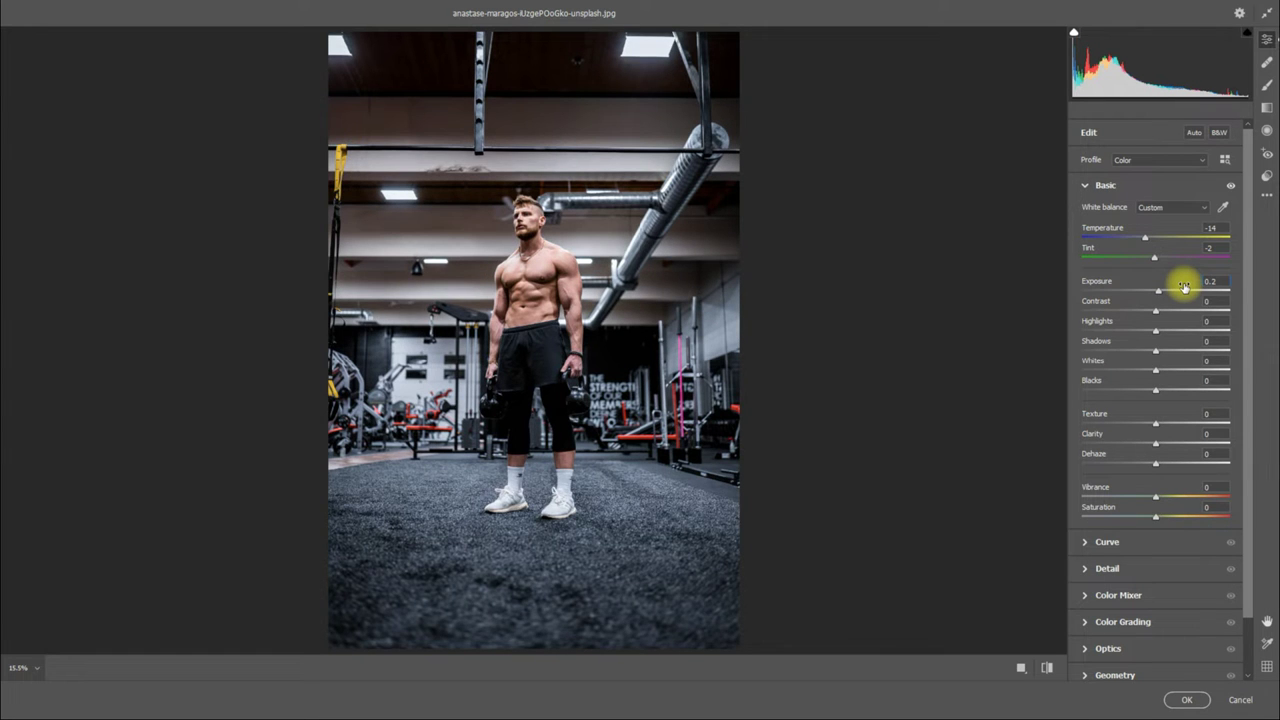
pyautogui.press('BackSpace')
pyautogui.press('BackSpace')
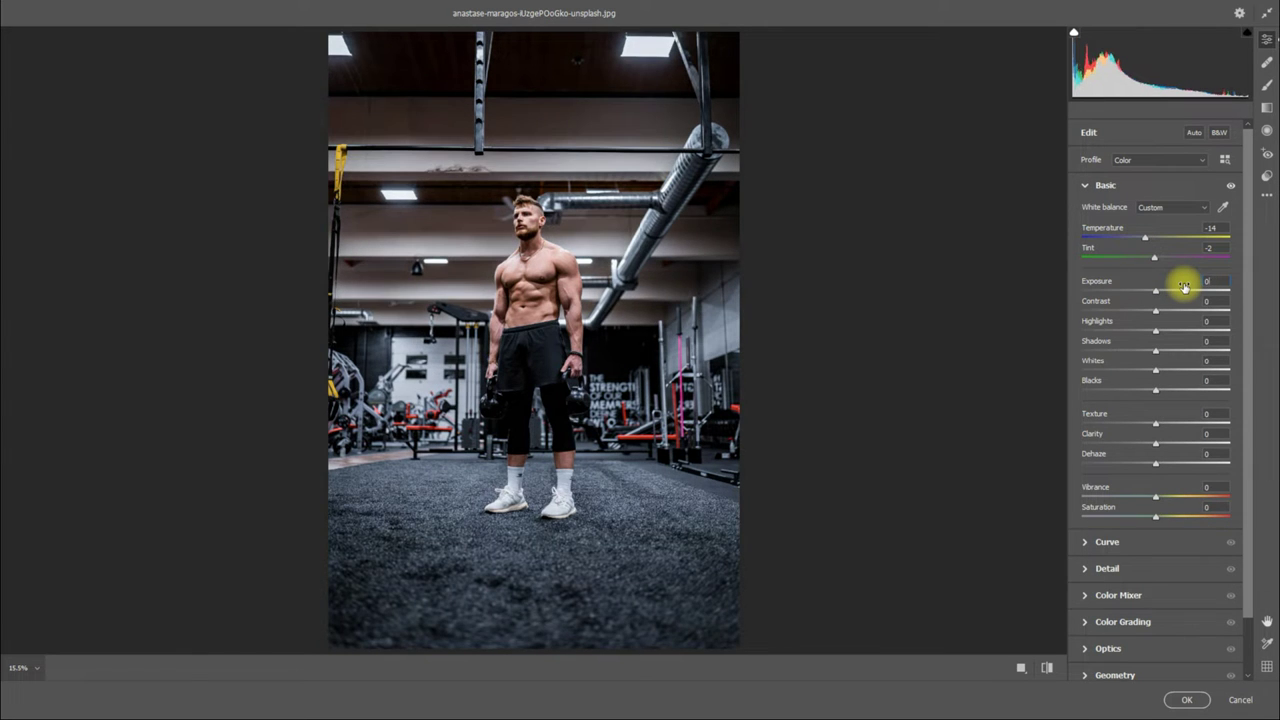
pyautogui.write('-0.20')
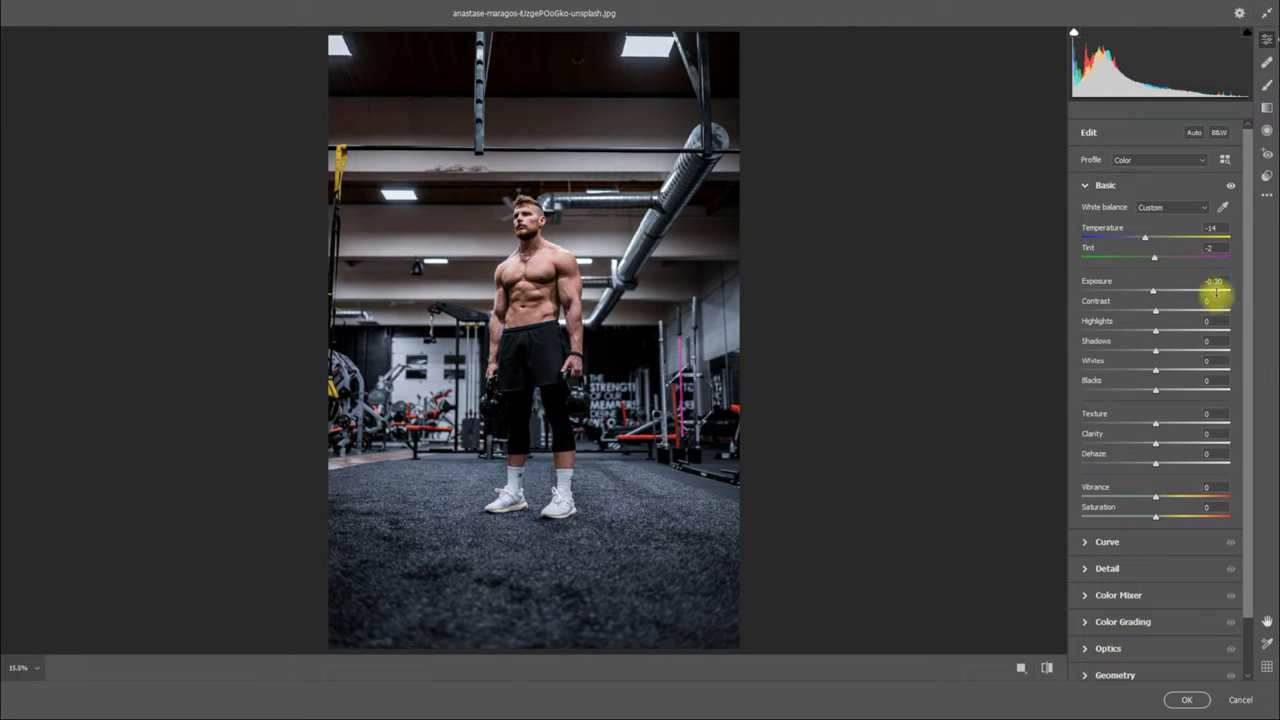
pyautogui.click(1218, 304)
pyautogui.write('18')
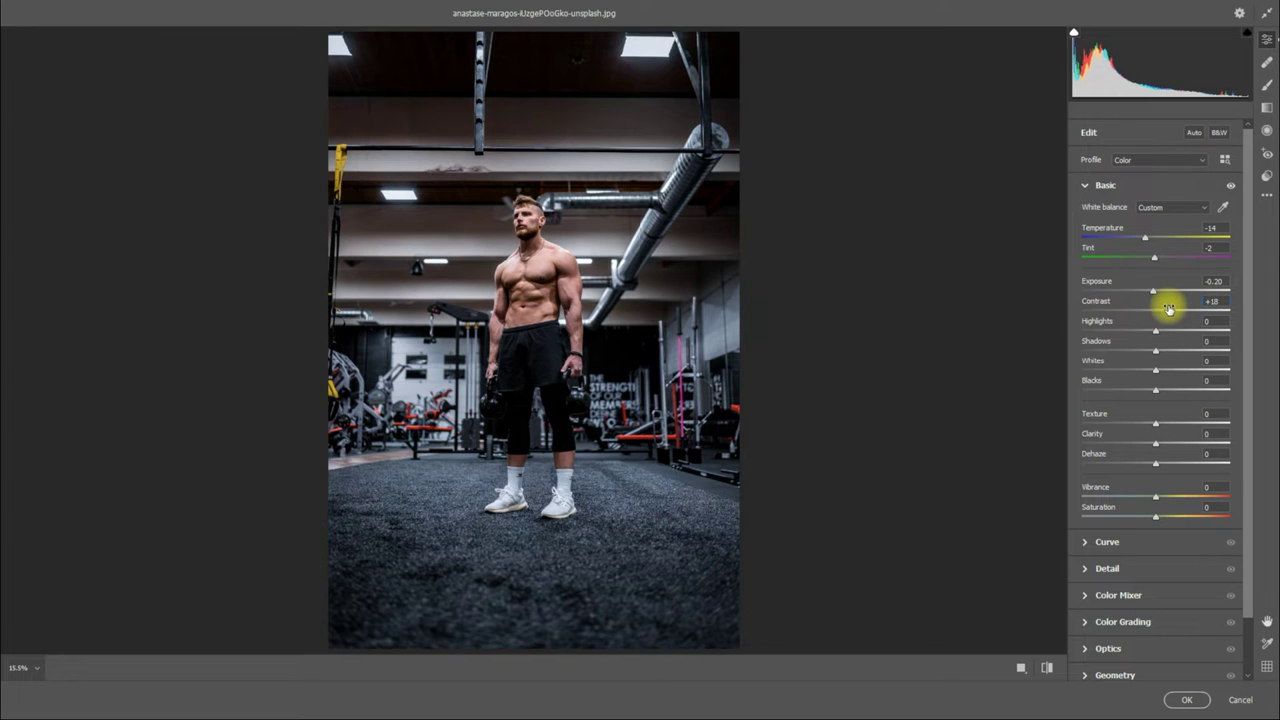
pyautogui.press('Tab')
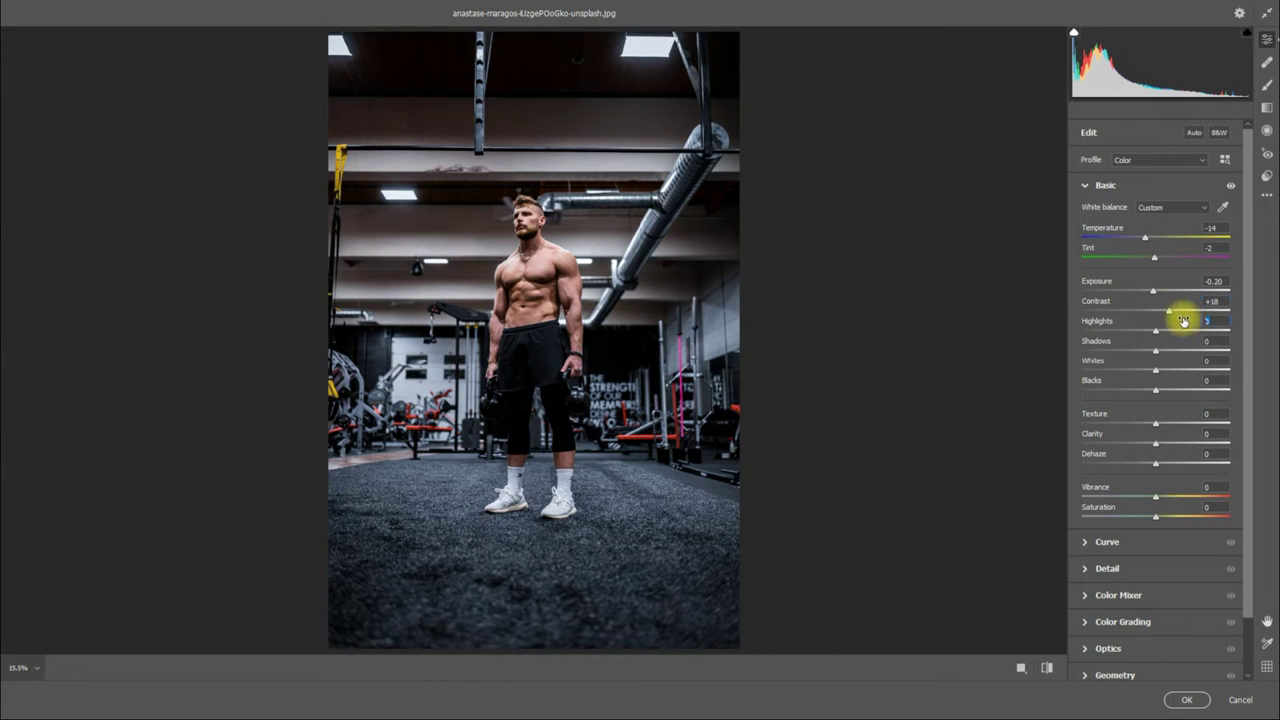
pyautogui.write('35')
# Step: Set Shadows +20, Whites -14 and Blacks -18
pyautogui.click(1208, 340)
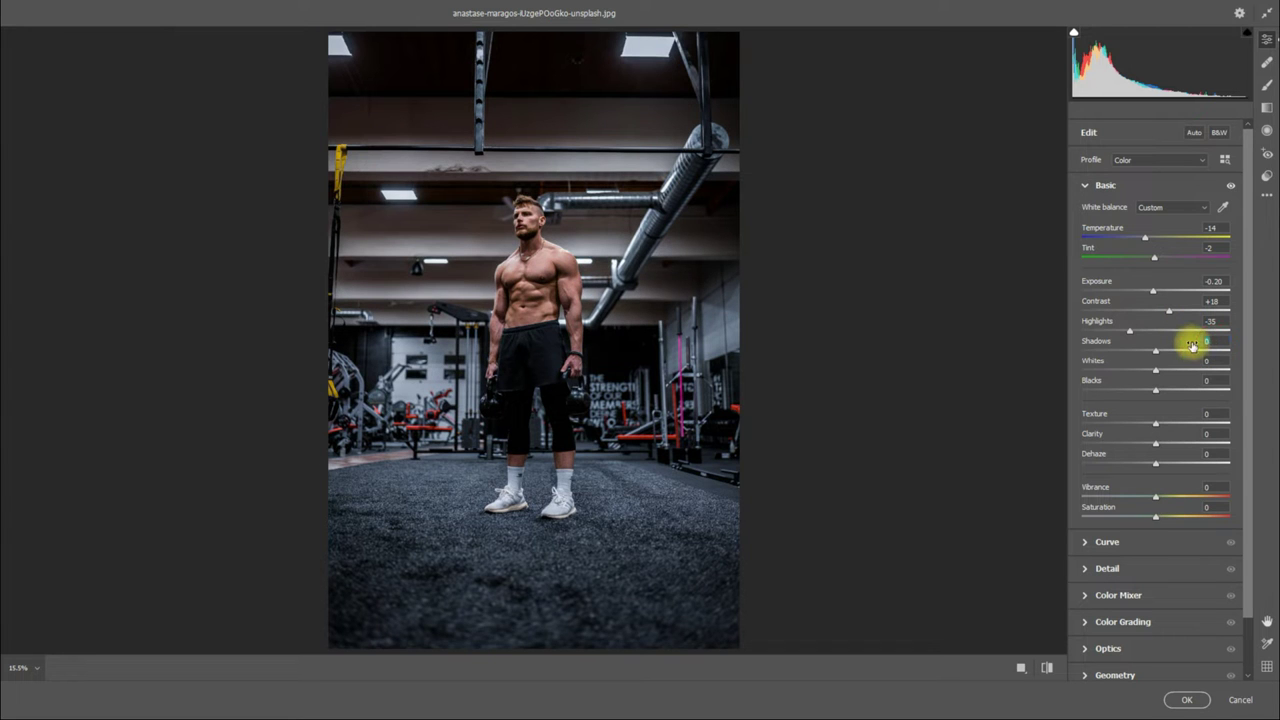
pyautogui.write('0')
pyautogui.click(1212, 362)
pyautogui.write('3')
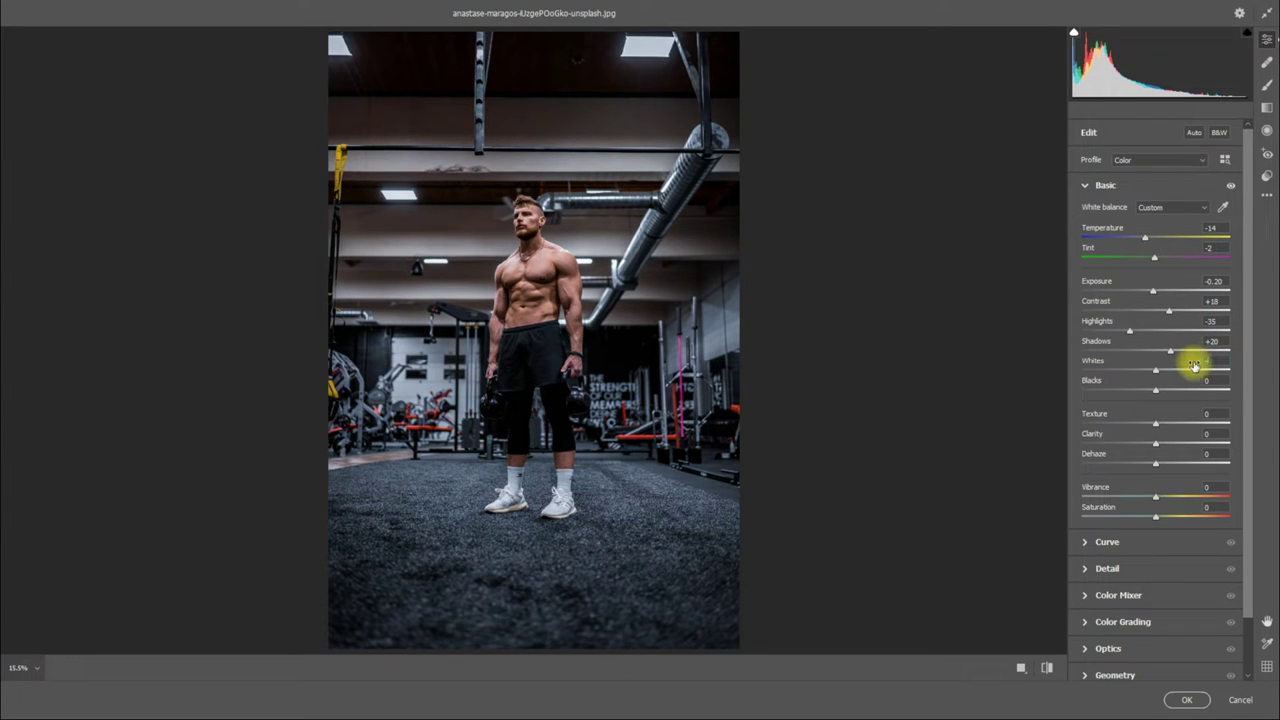
pyautogui.write('4')
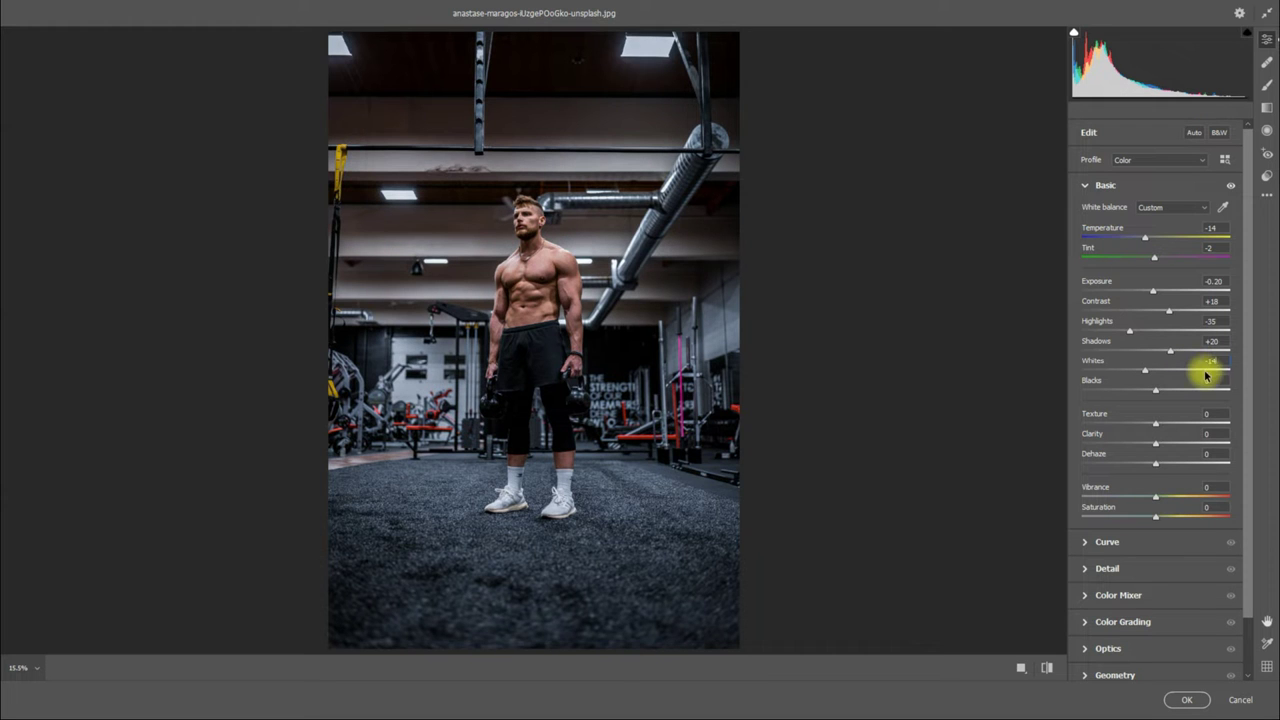
pyautogui.click(1212, 381)
pyautogui.write('50')
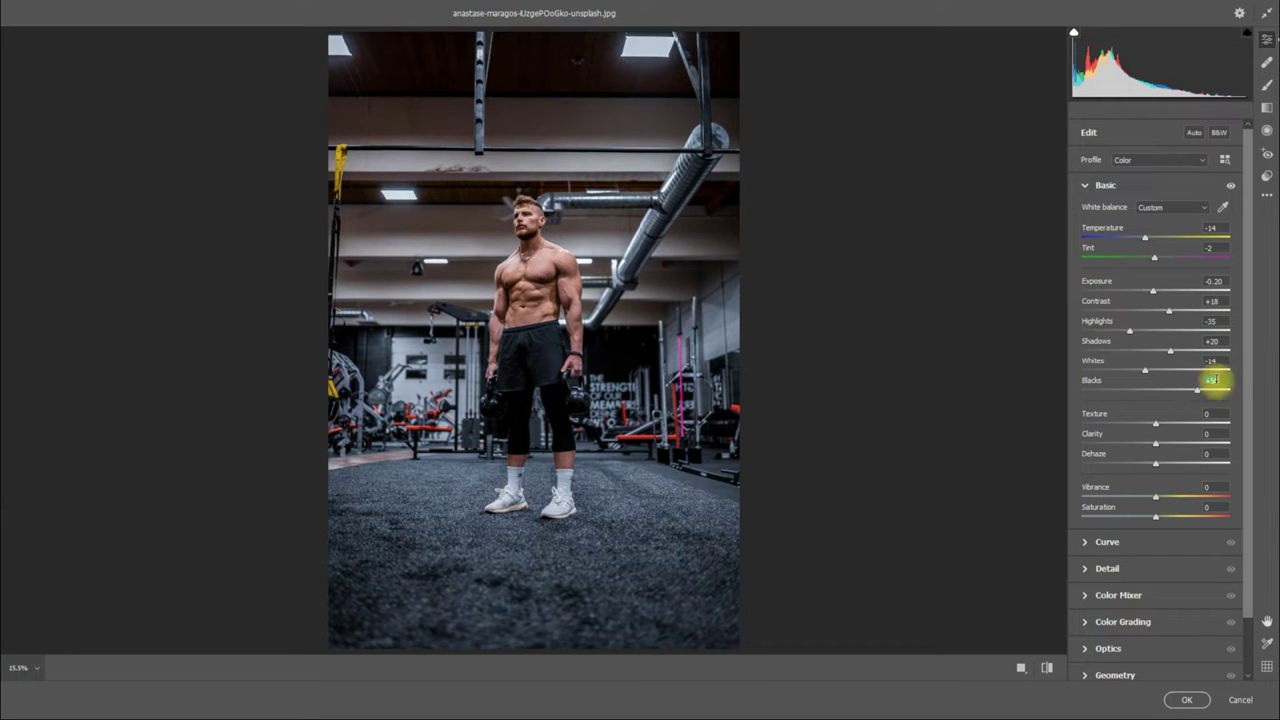
pyautogui.press('BackSpace')
pyautogui.press('BackSpace')
pyautogui.write('18')
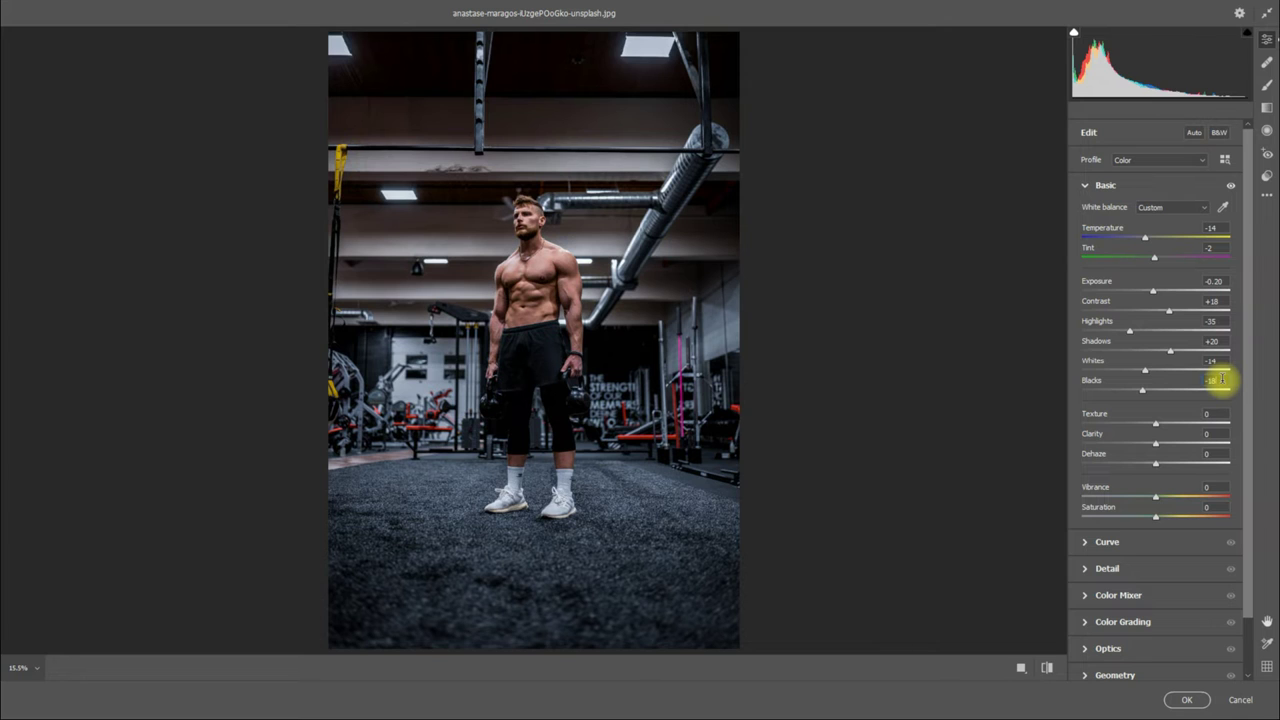
# Step: Set Texture +18, Clarity +22, Vibrance +14 and Saturation 13, leaving Dehaze at 0
pyautogui.click(1213, 415)
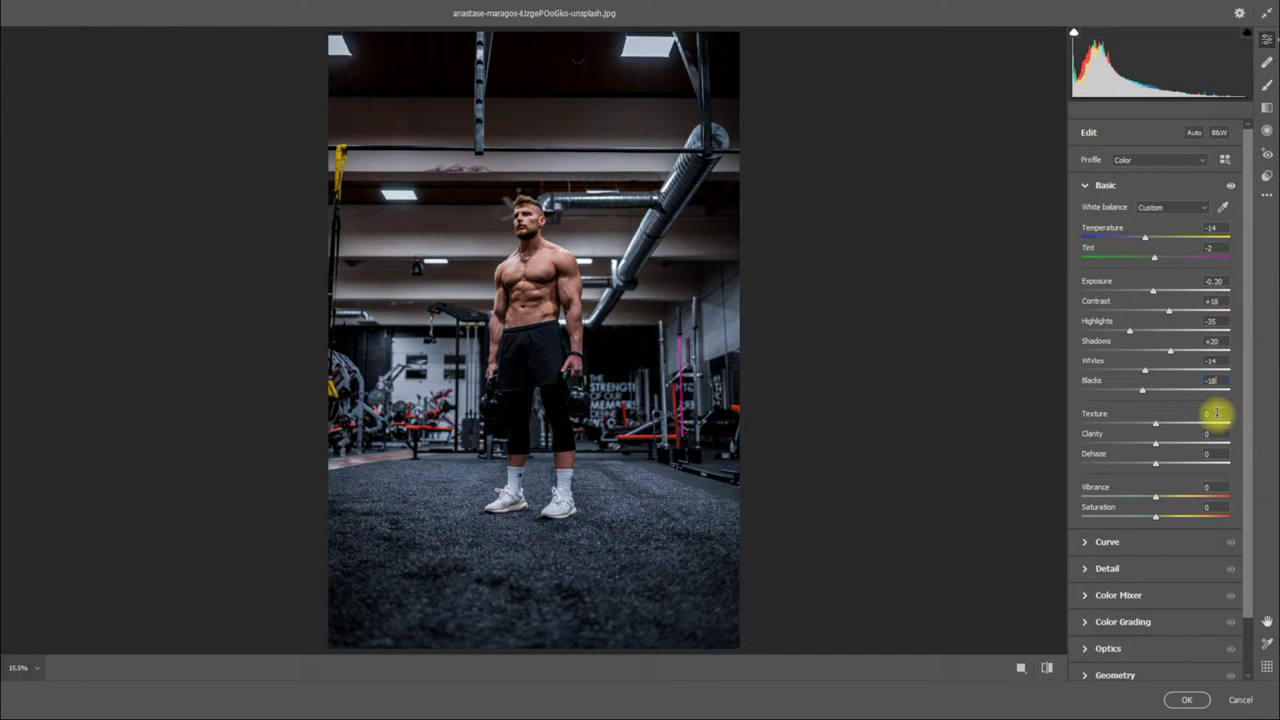
pyautogui.write('+18')
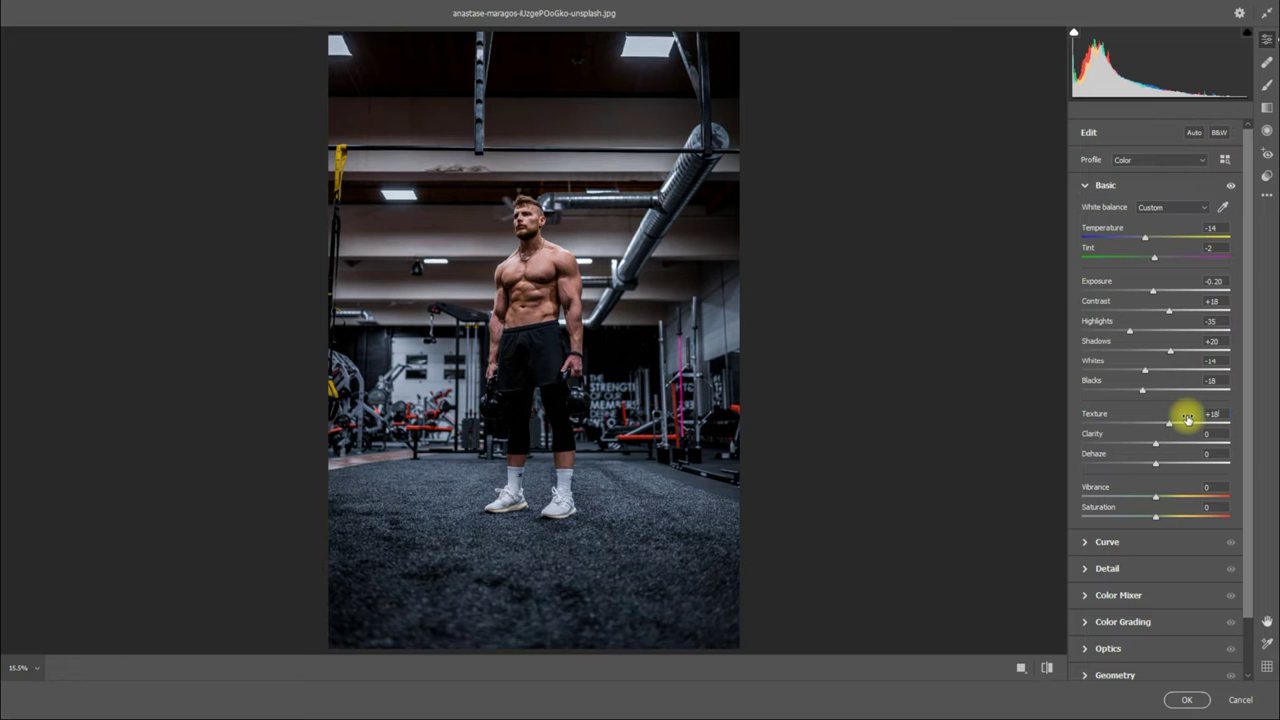
pyautogui.press('Return')
pyautogui.click(1184, 437)
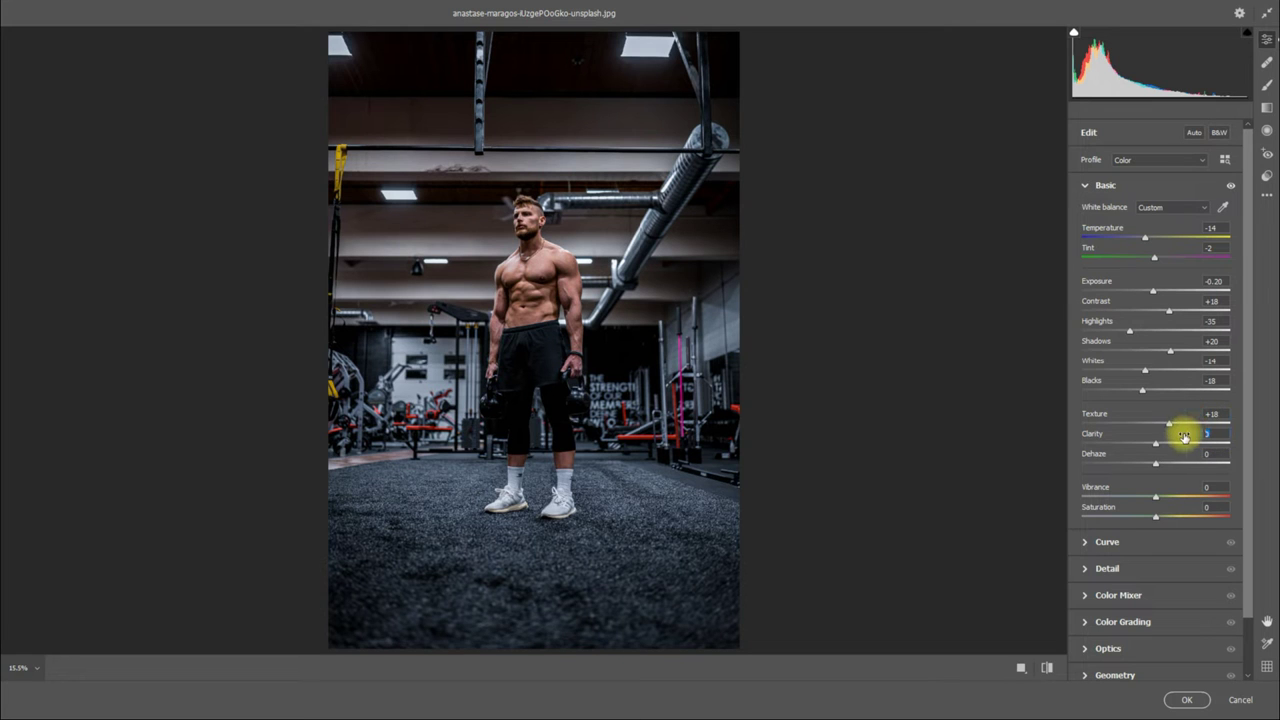
pyautogui.write('+22')
pyautogui.click(1214, 452)
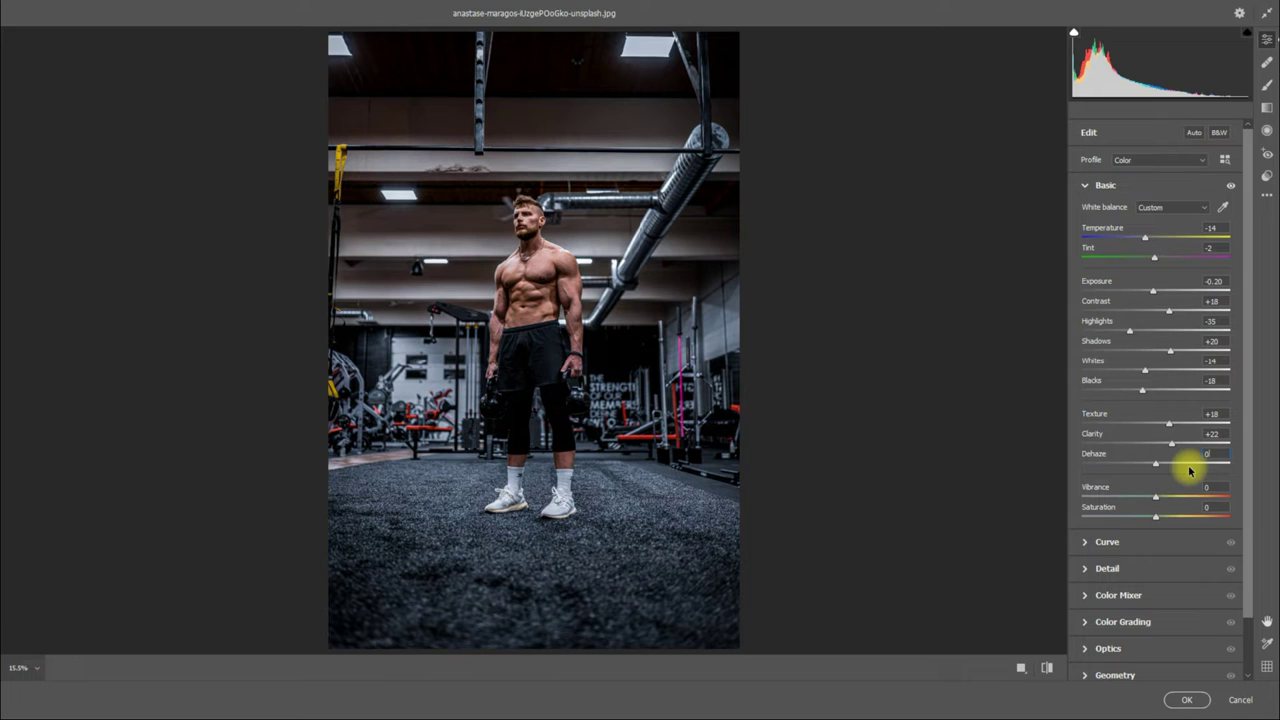
pyautogui.click(1208, 487)
pyautogui.write('4')
pyautogui.click(1206, 508)
pyautogui.write('13')
pyautogui.click(1084, 186)
# Step: Make a custom point curve with the black point at input 12 and a point at 197/190
pyautogui.click(1084, 213)
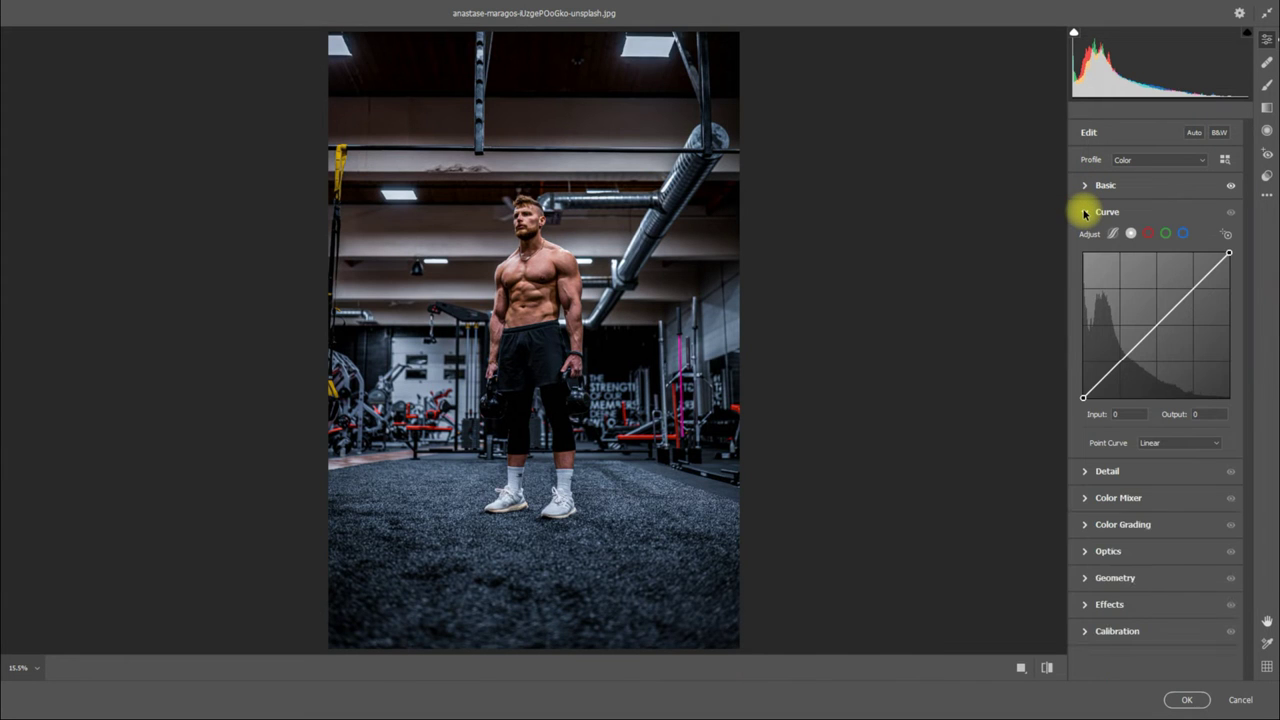
pyautogui.click(1131, 237)
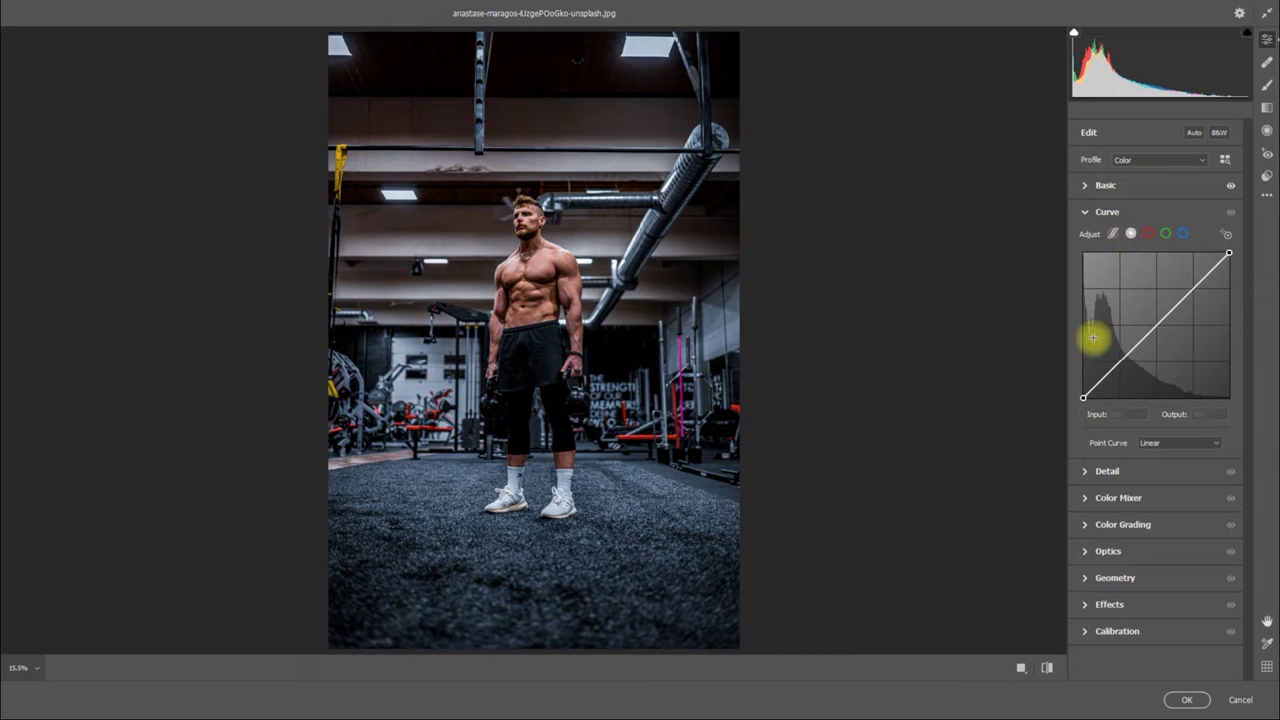
pyautogui.moveTo(1083, 397); pyautogui.dragTo(1089, 399)
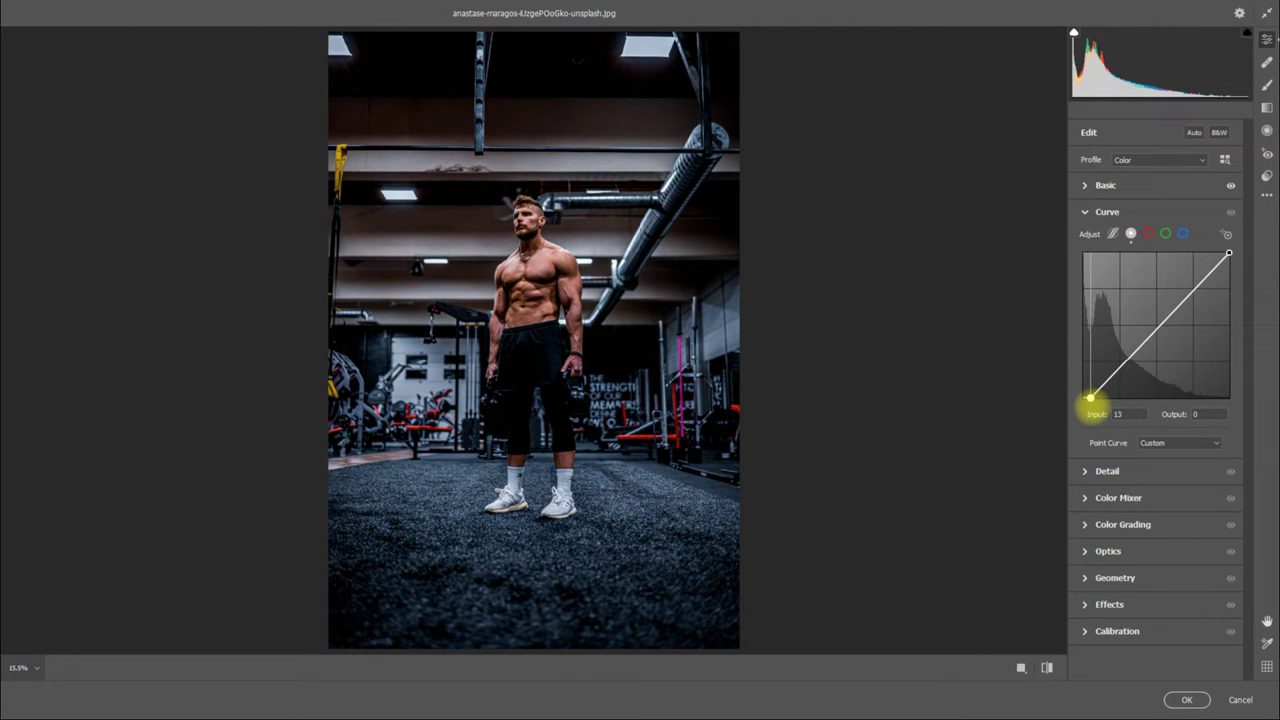
pyautogui.click(1195, 289)
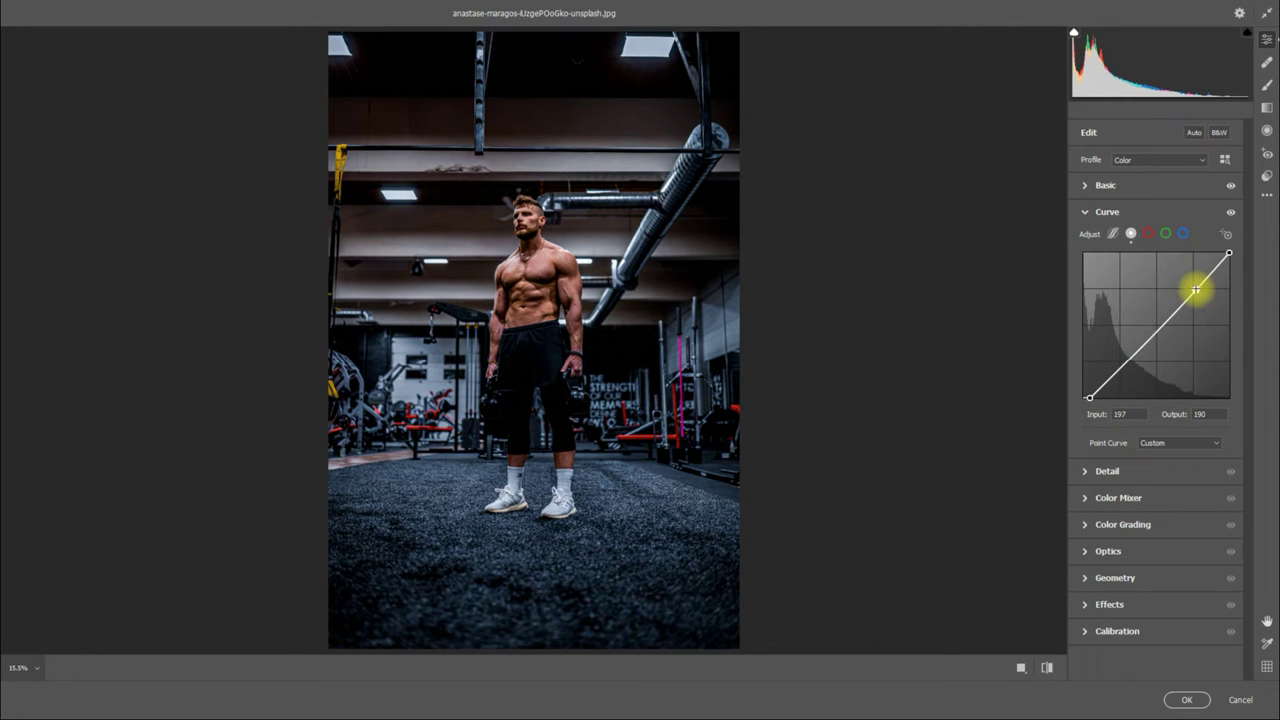
pyautogui.click(1086, 212)
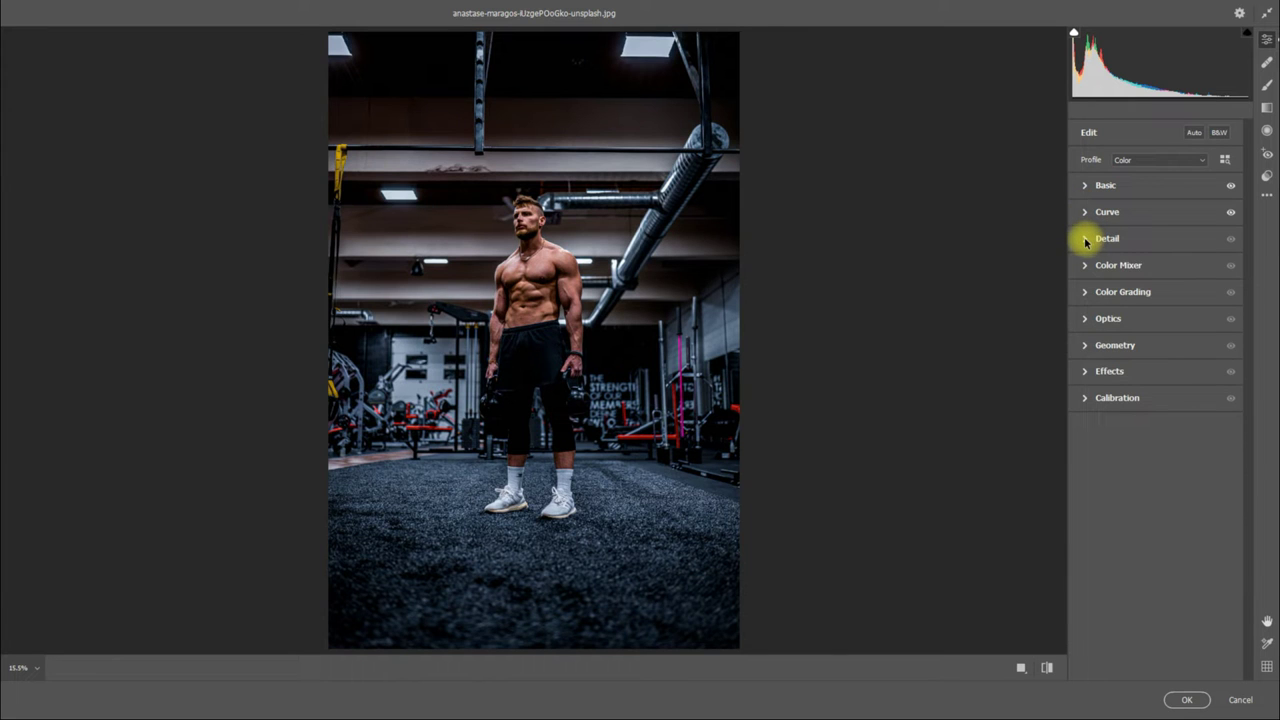
# Step: In Detail, set Sharpening 20, Noise Reduction 33 and Color Noise Reduction 30
pyautogui.click(1086, 240)
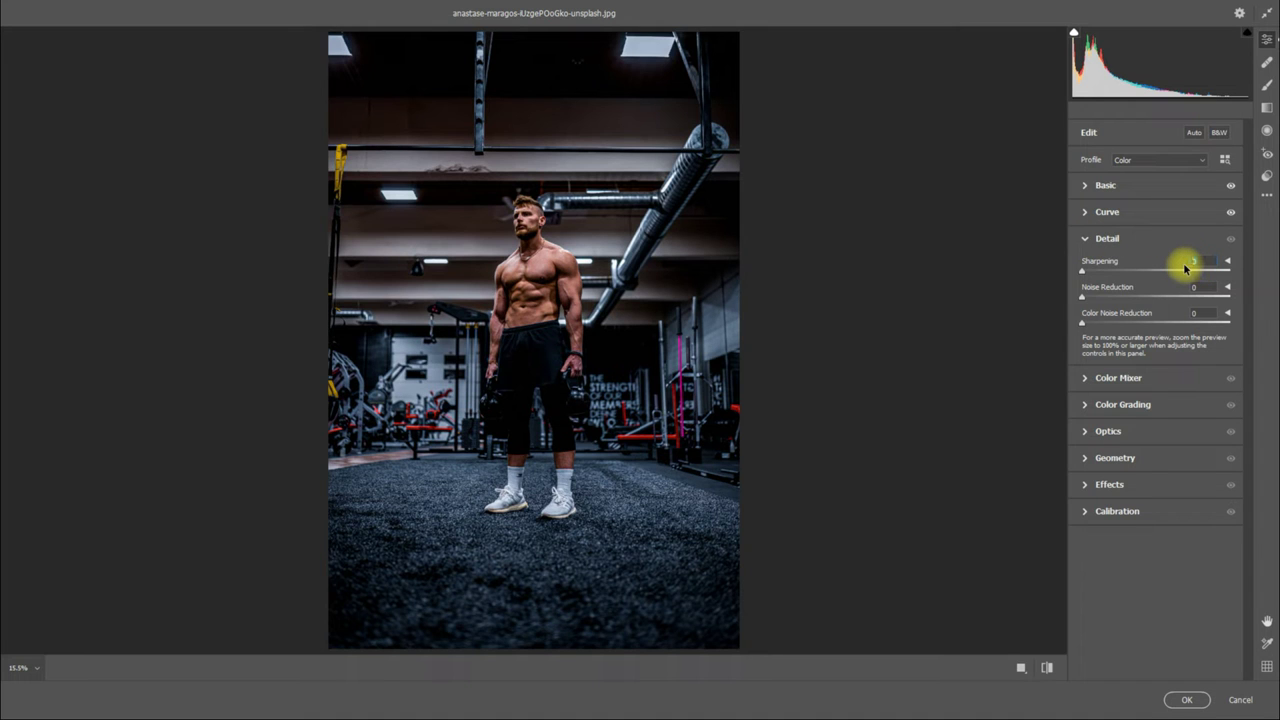
pyautogui.write('20')
pyautogui.click(1190, 288)
pyautogui.write('33')
pyautogui.click(1193, 314)
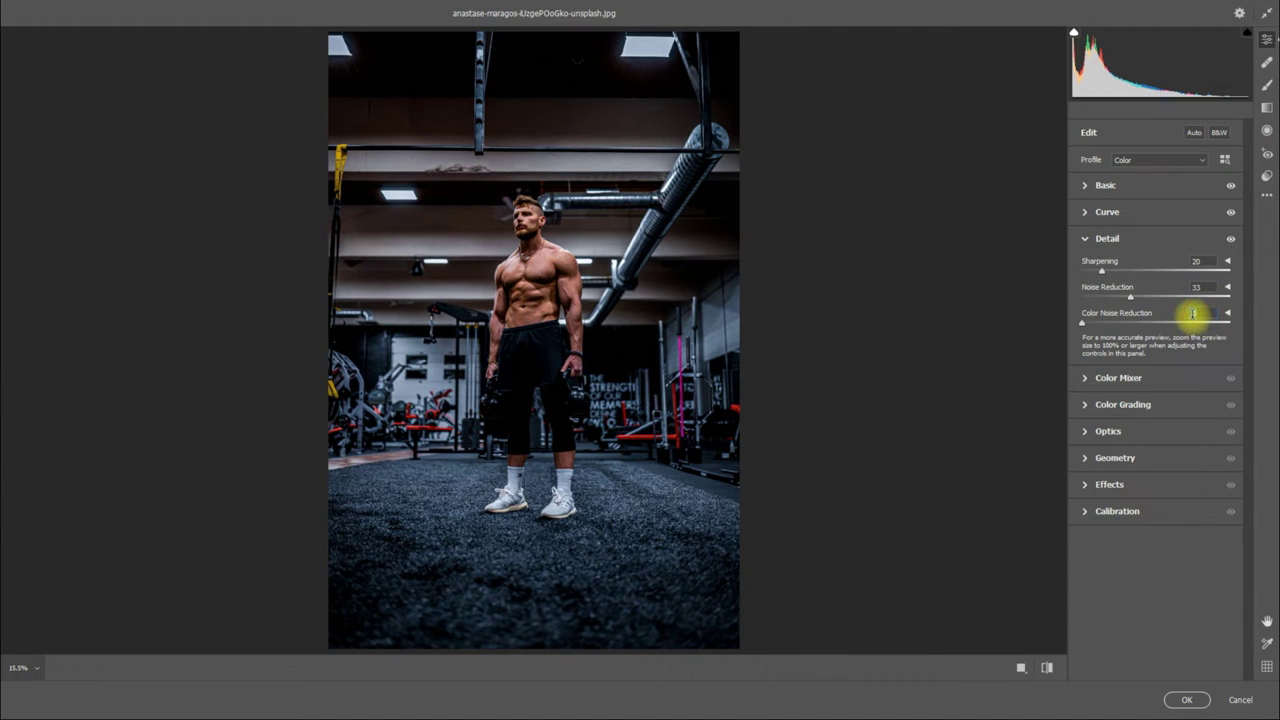
pyautogui.write('30')
pyautogui.click(1085, 239)
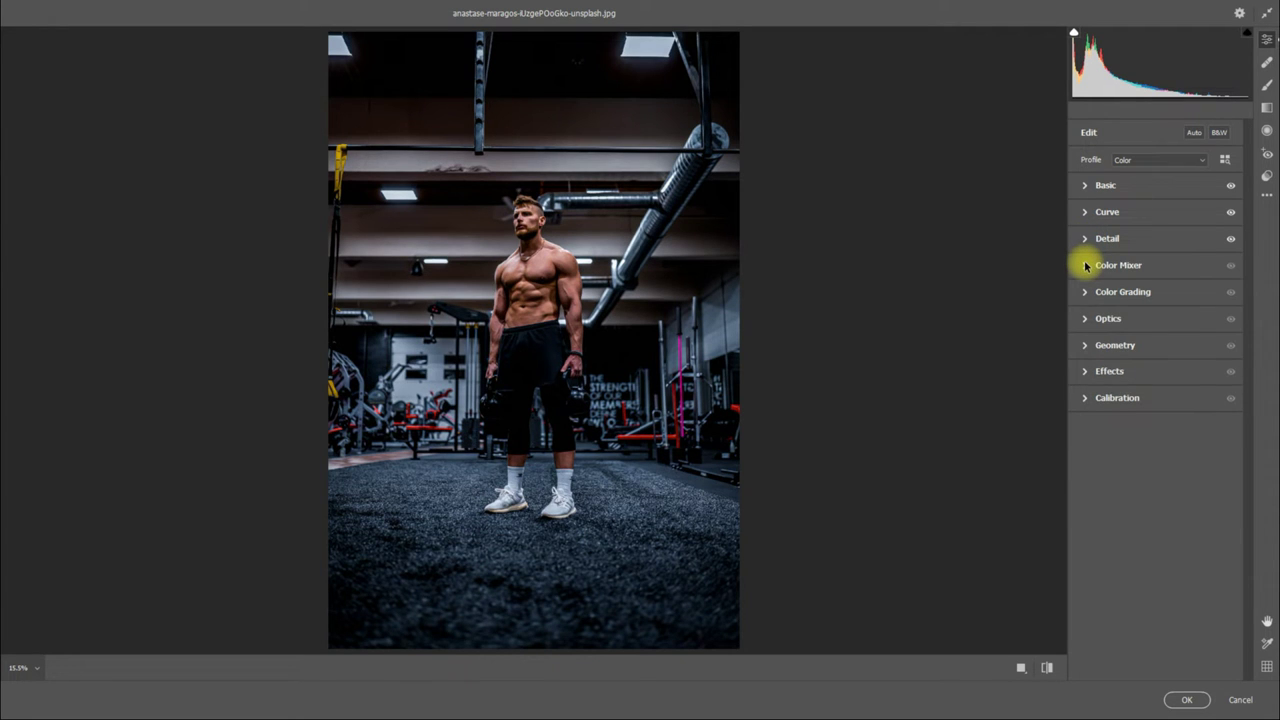
# Step: Adjust the red hue, saturation and luminance in the Color Mixer
pyautogui.click(1086, 266)
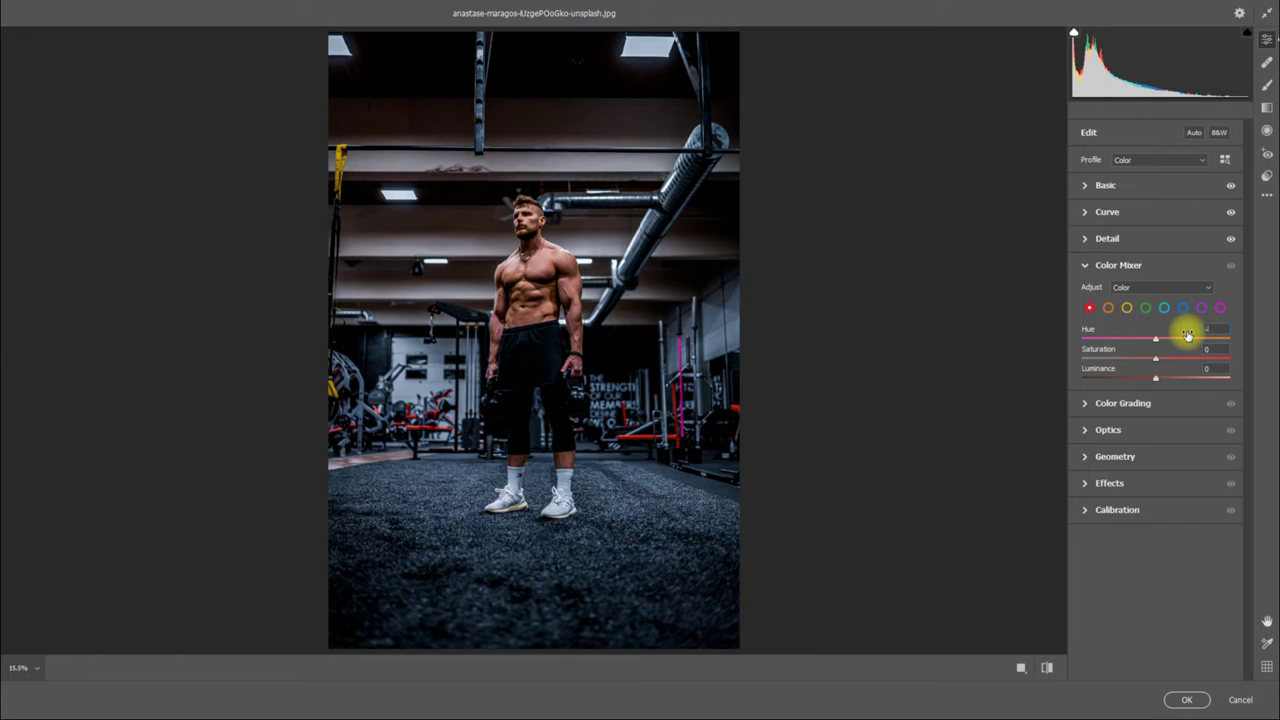
pyautogui.write('22')
pyautogui.click(1206, 349)
pyautogui.write('0')
pyautogui.click(1206, 368)
pyautogui.write('12')
# Step: Adjust the orange hue, saturation and luminance
pyautogui.click(1107, 310)
pyautogui.click(1207, 328)
pyautogui.write('15')
pyautogui.click(1207, 349)
pyautogui.write('80')
pyautogui.click(1203, 370)
pyautogui.write('20')
# Step: Set yellows to Hue -81, Saturation -13 and Luminance 25
pyautogui.click(1128, 308)
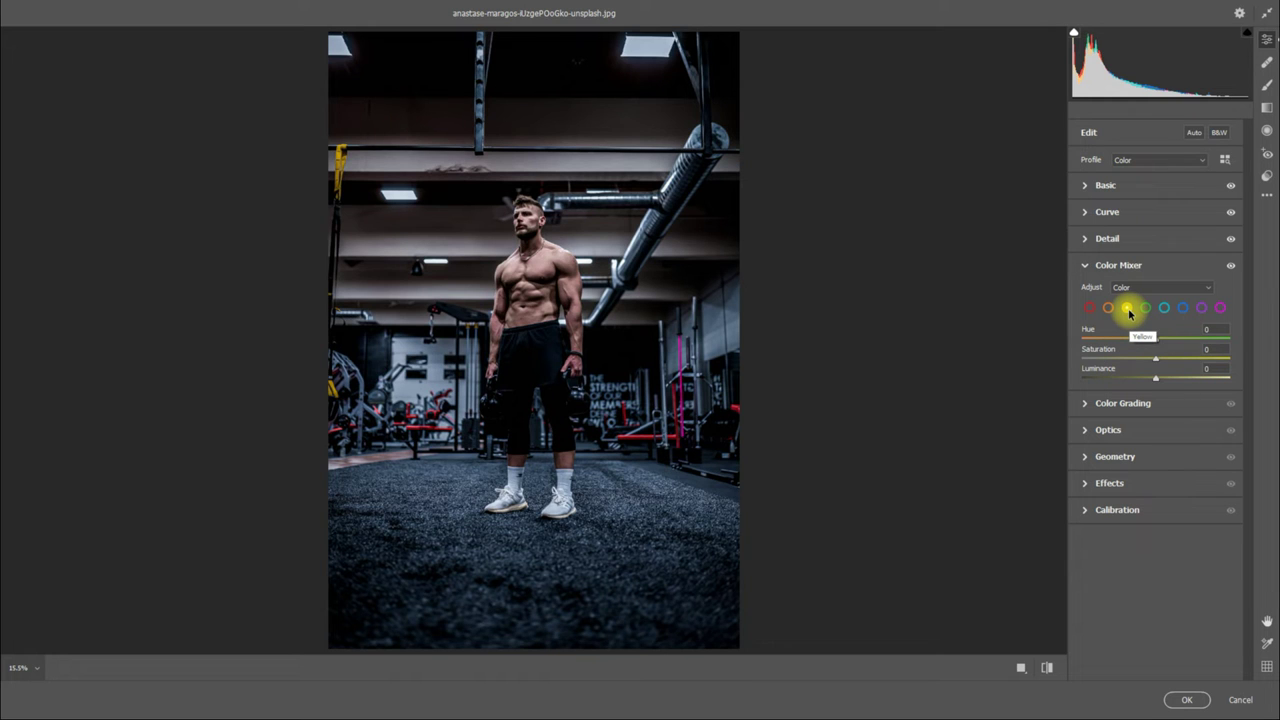
pyautogui.click(1127, 309)
pyautogui.click(1208, 330)
pyautogui.write('-80')
pyautogui.click(1210, 349)
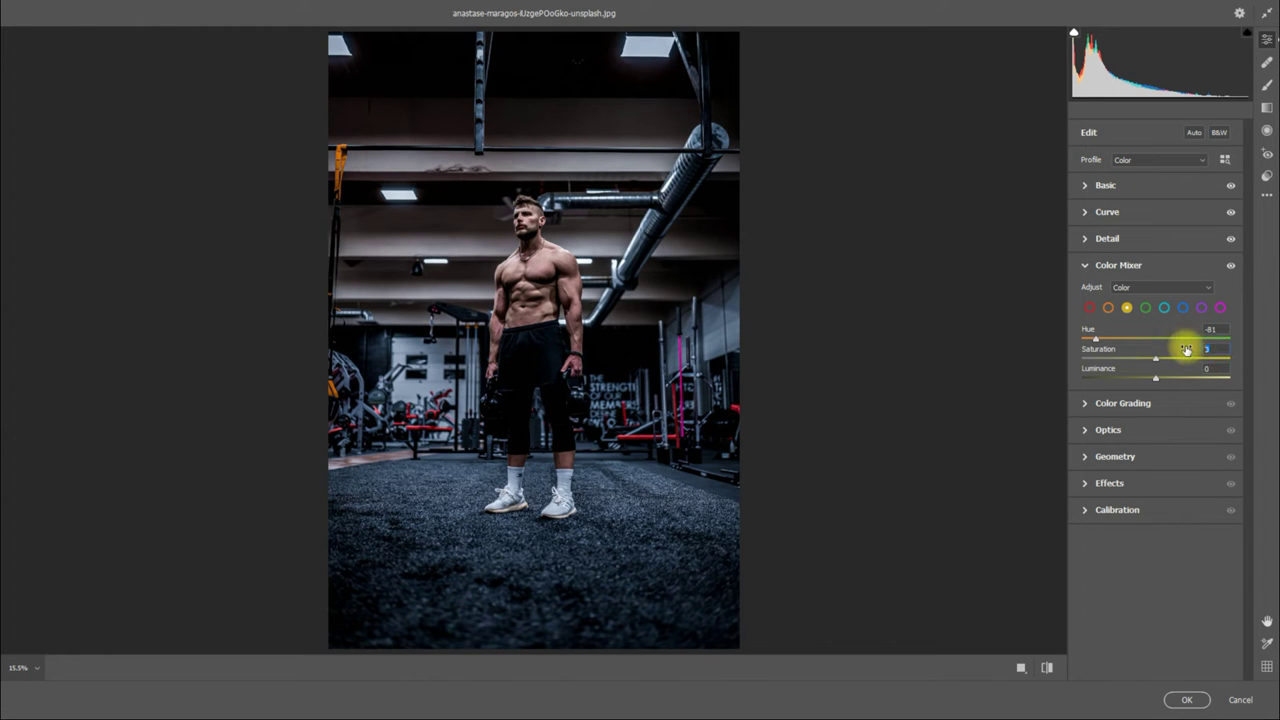
pyautogui.write('13')
pyautogui.click(1212, 368)
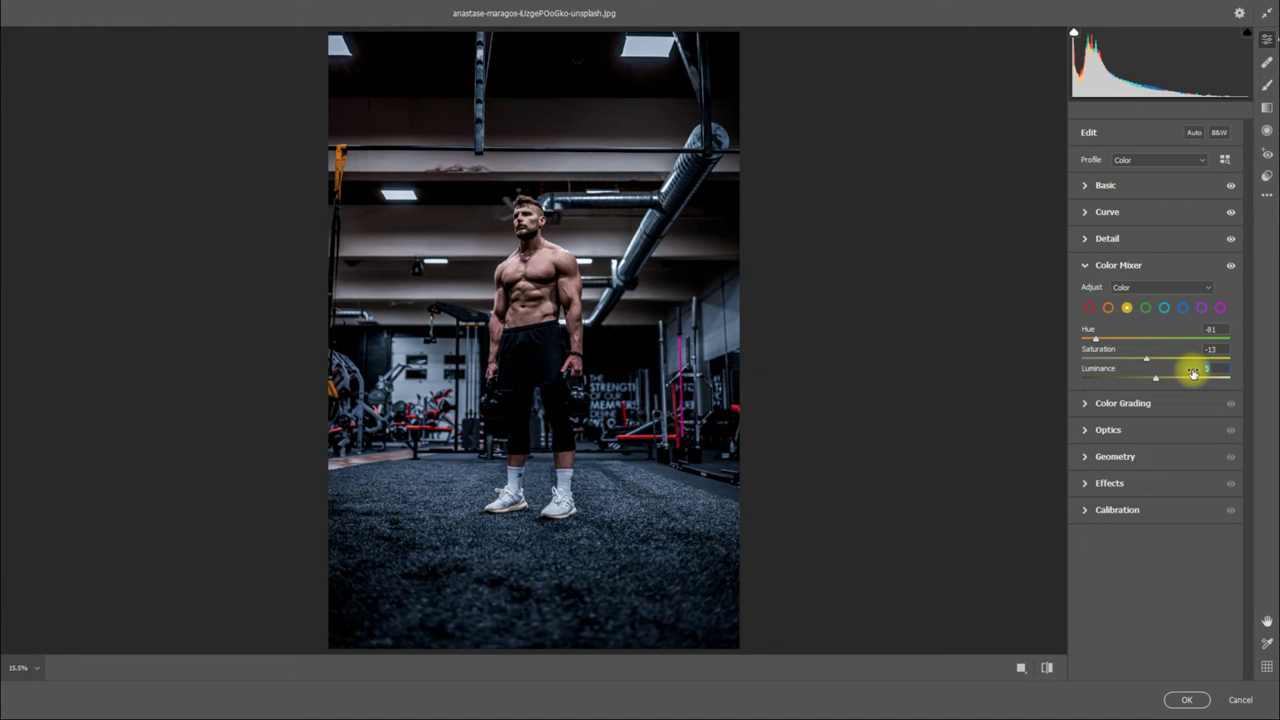
pyautogui.write('25')
# Step: Set greens to Hue +45, Saturation -100 and Luminance -30
pyautogui.click(1146, 308)
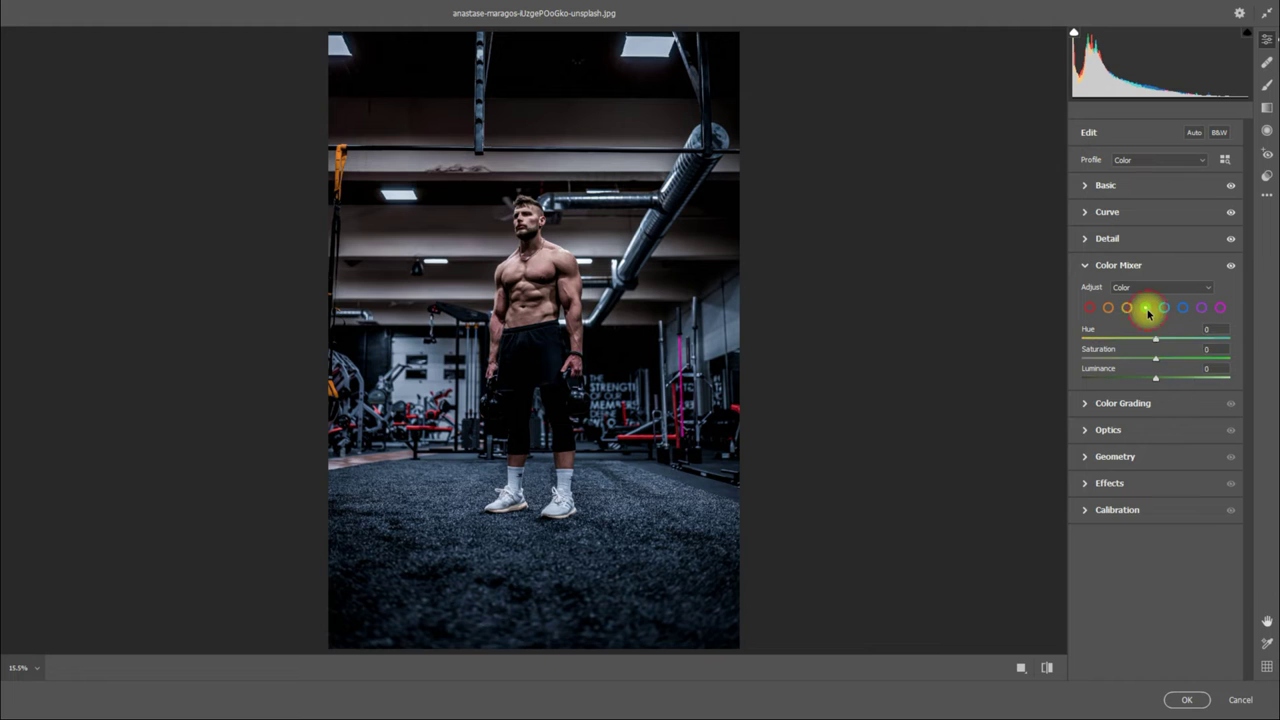
pyautogui.click(1192, 331)
pyautogui.write('45')
pyautogui.press('Return')
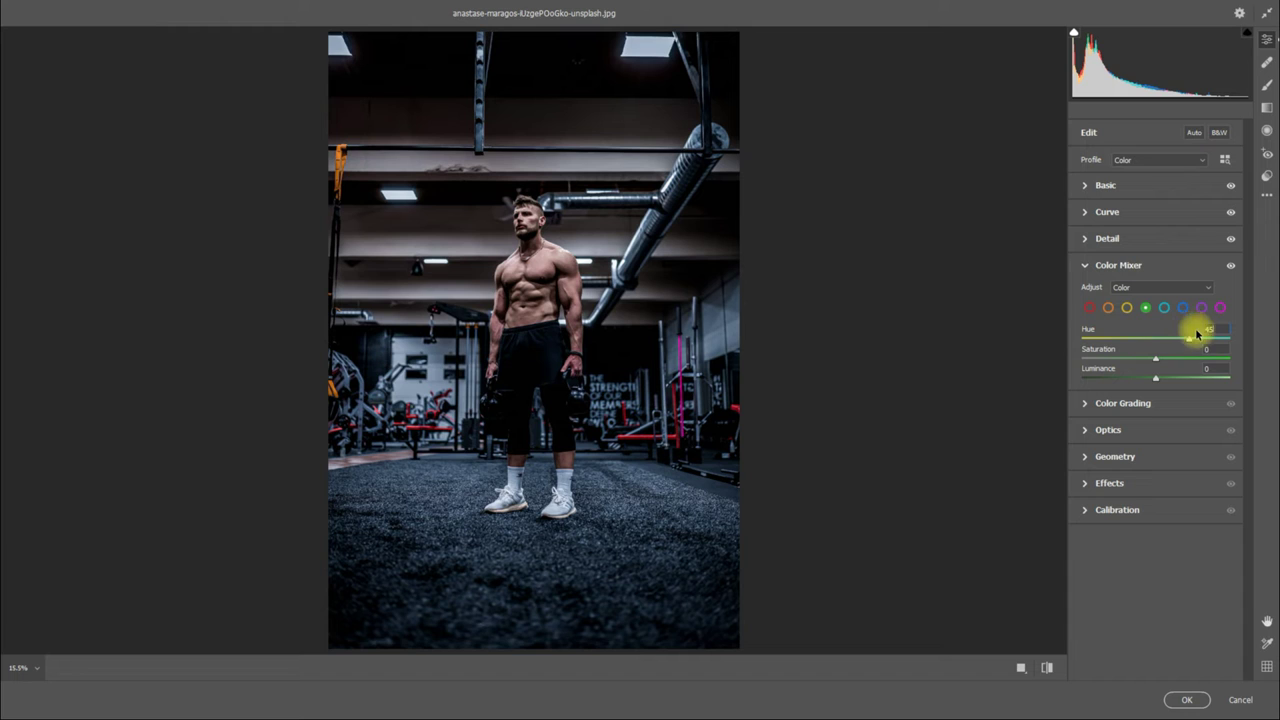
pyautogui.click(1210, 348)
pyautogui.write('-100')
pyautogui.press('Return')
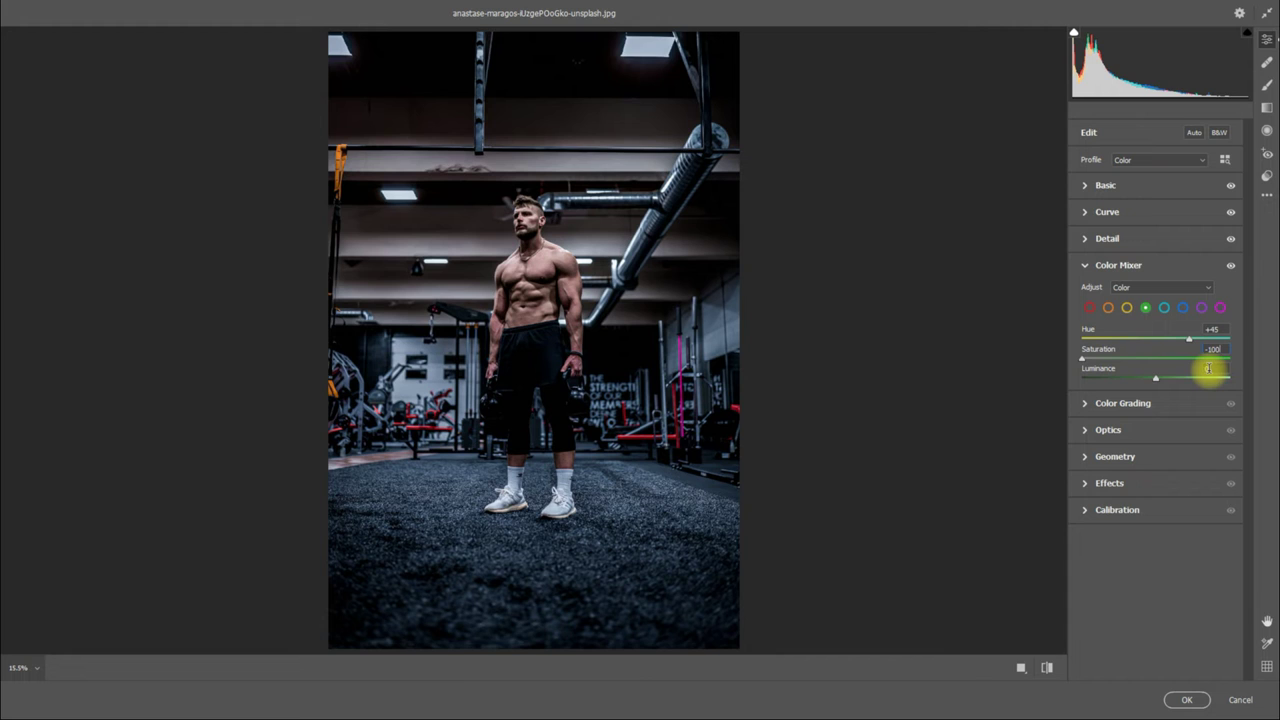
pyautogui.write('-30')
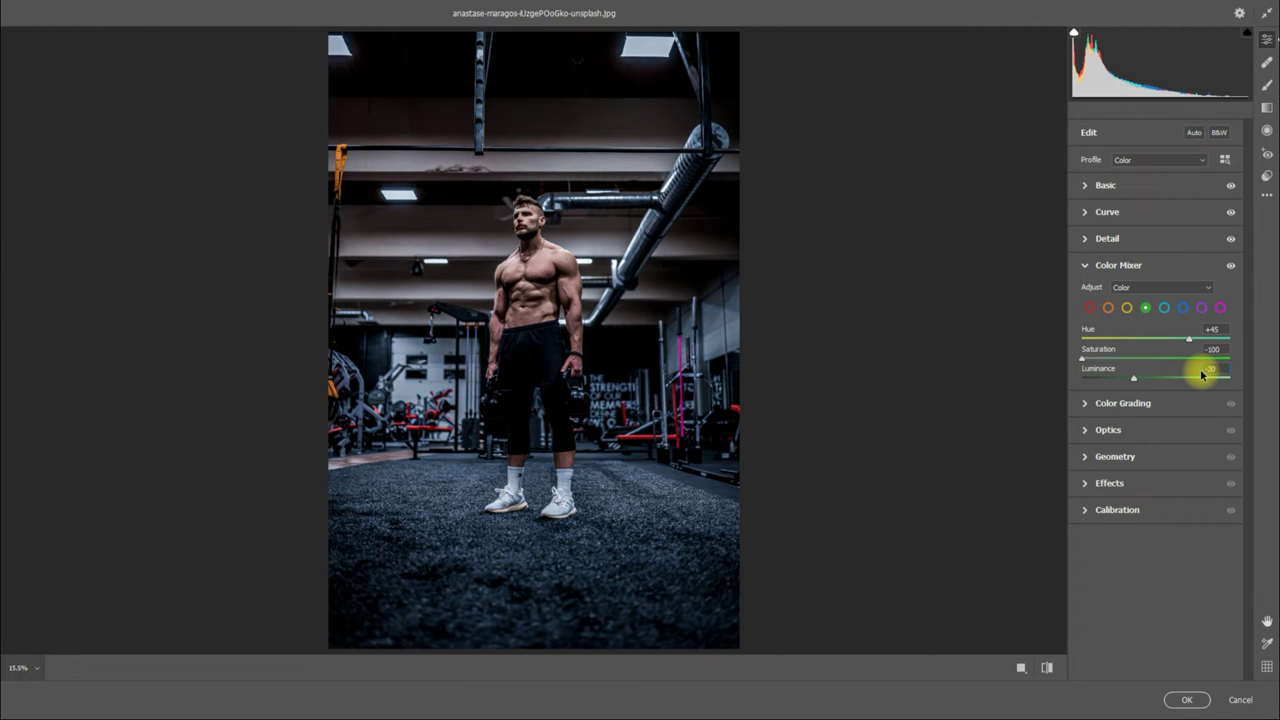
# Step: Set aquas to Hue +100 and Saturation -35
pyautogui.click(1163, 307)
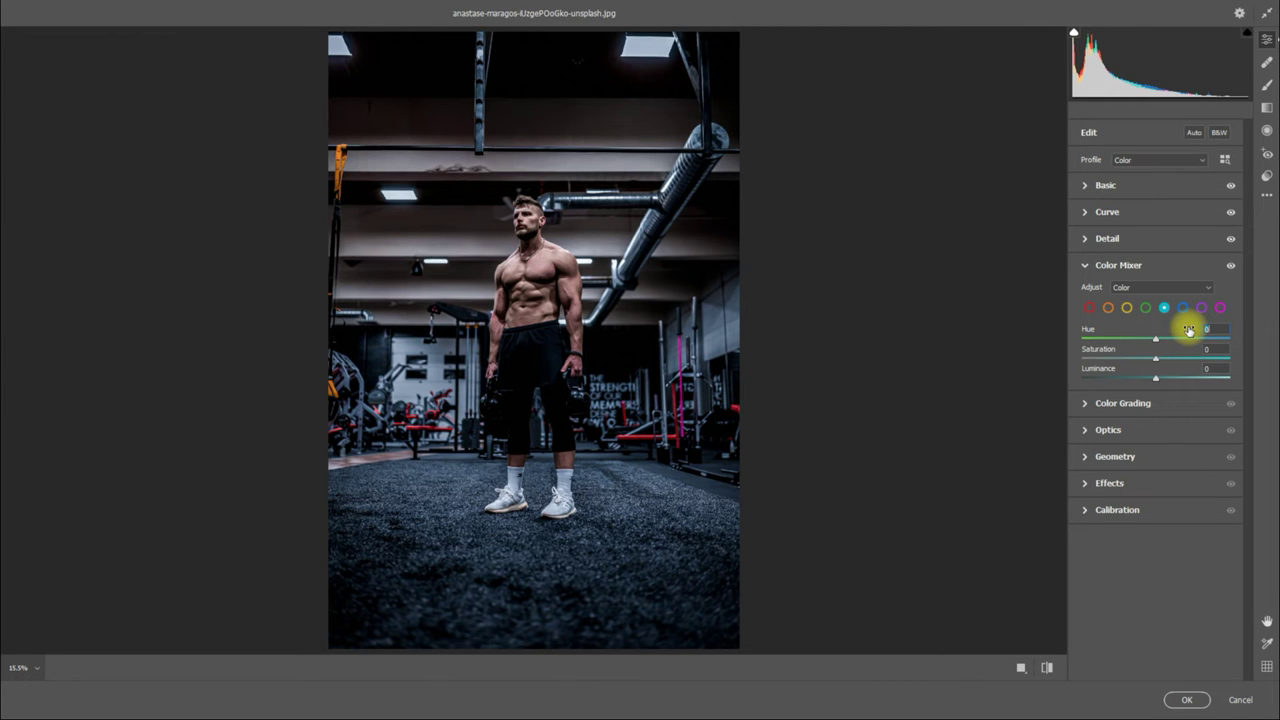
pyautogui.write('00')
pyautogui.click(1191, 348)
pyautogui.write('5')
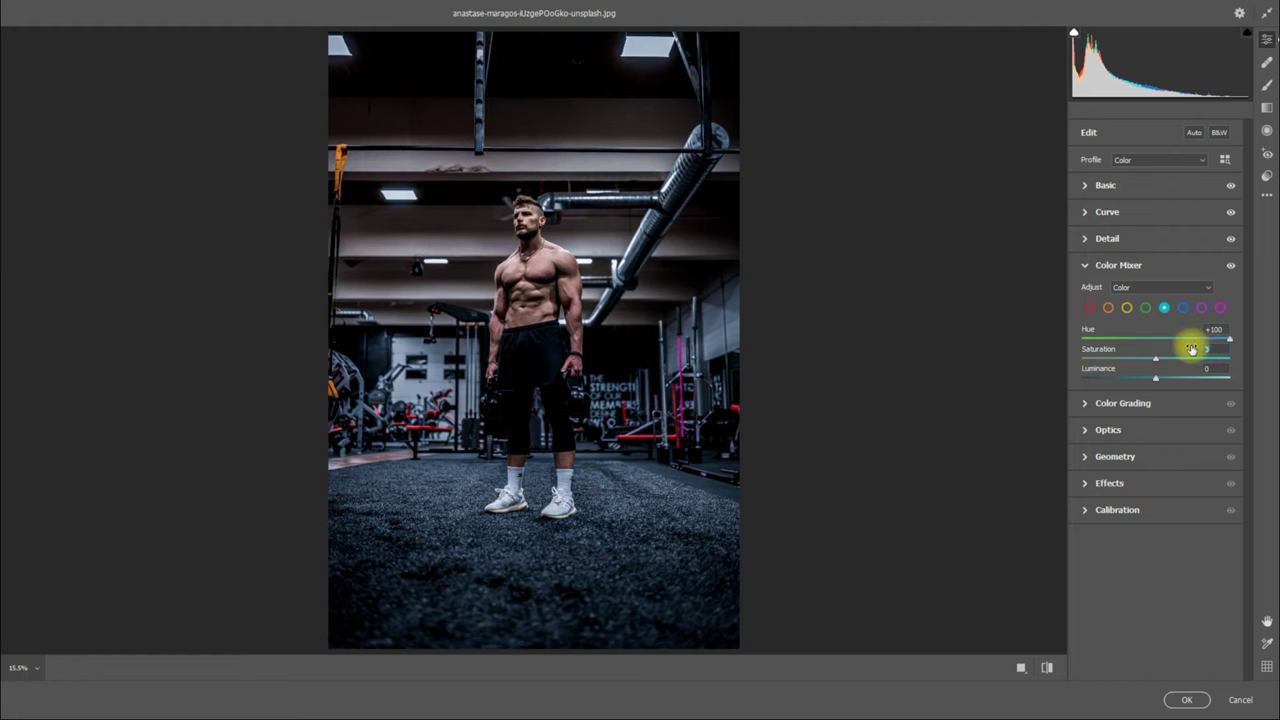
pyautogui.write('35')
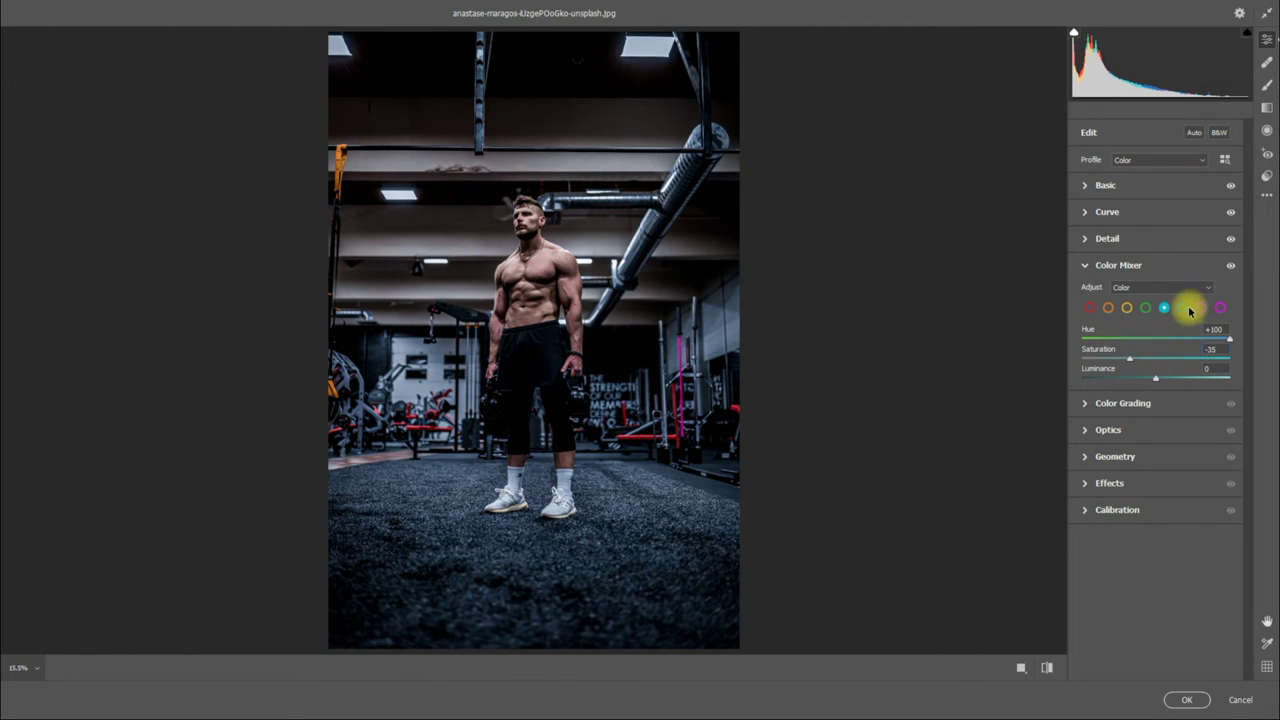
pyautogui.click(1210, 369)
pyautogui.click(1181, 311)
# Step: Give the Blue channel Hue -33, Saturation +39 and Luminance -8 in the Color Mixer
pyautogui.click(1218, 338)
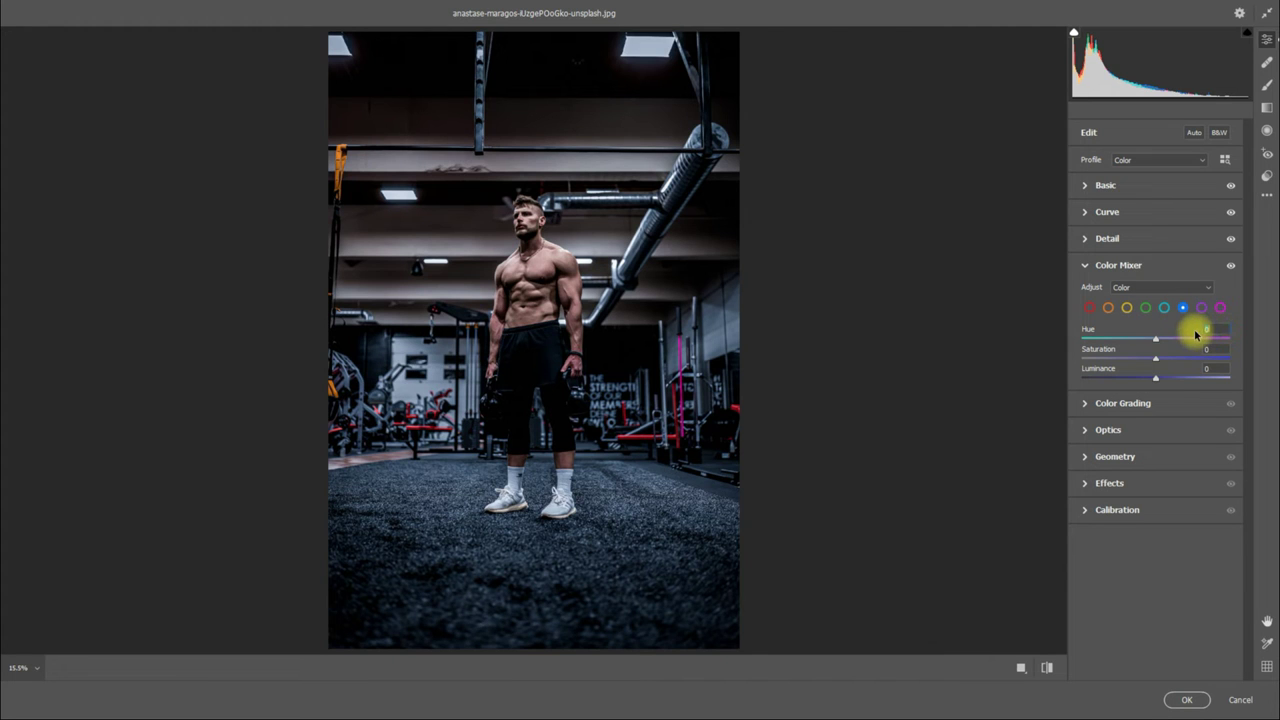
pyautogui.write('33')
pyautogui.click(1210, 349)
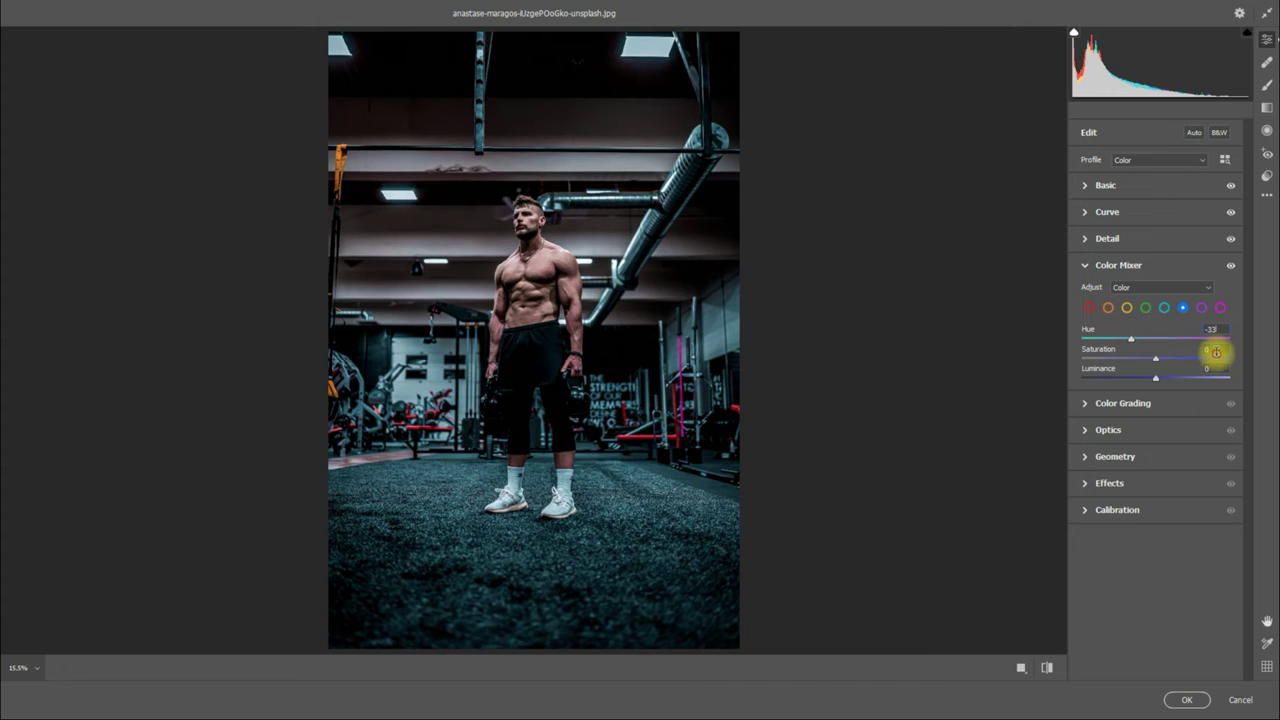
pyautogui.write('38')
pyautogui.click(1205, 369)
pyautogui.write('-10')
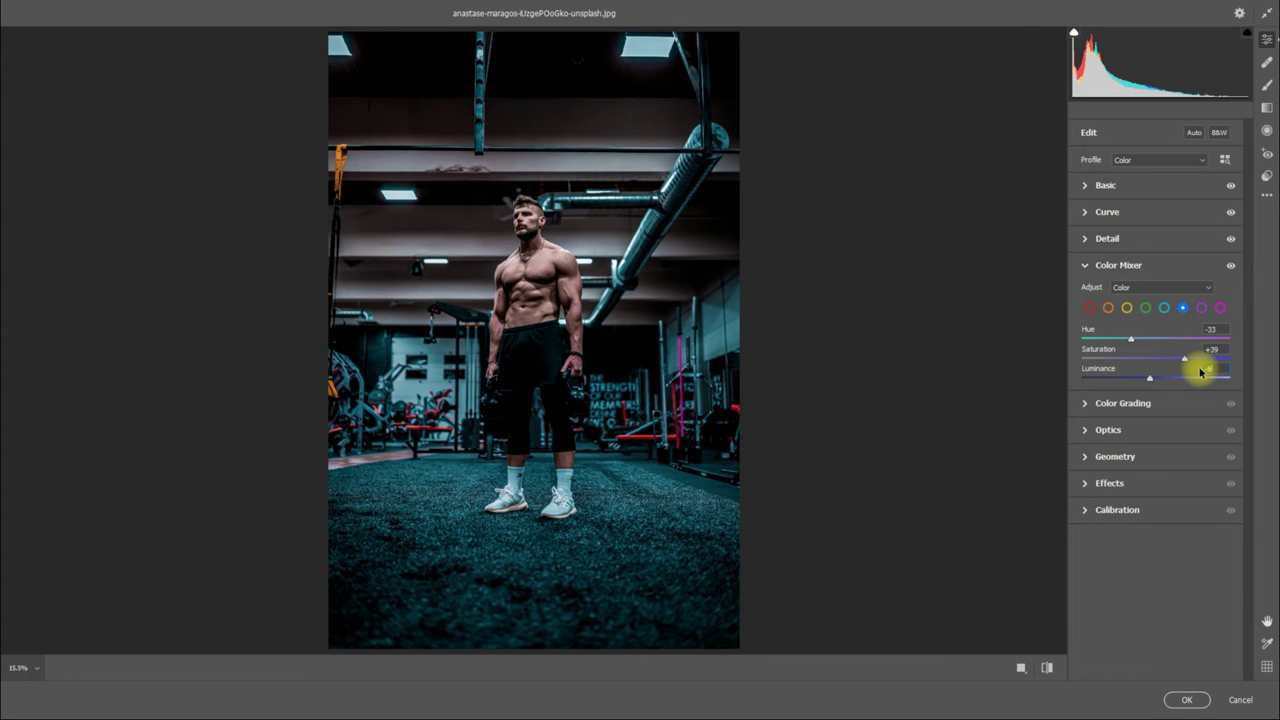
pyautogui.click(1201, 308)
# Step: Set purples to Hue +4 and Saturation +10
pyautogui.click(1209, 328)
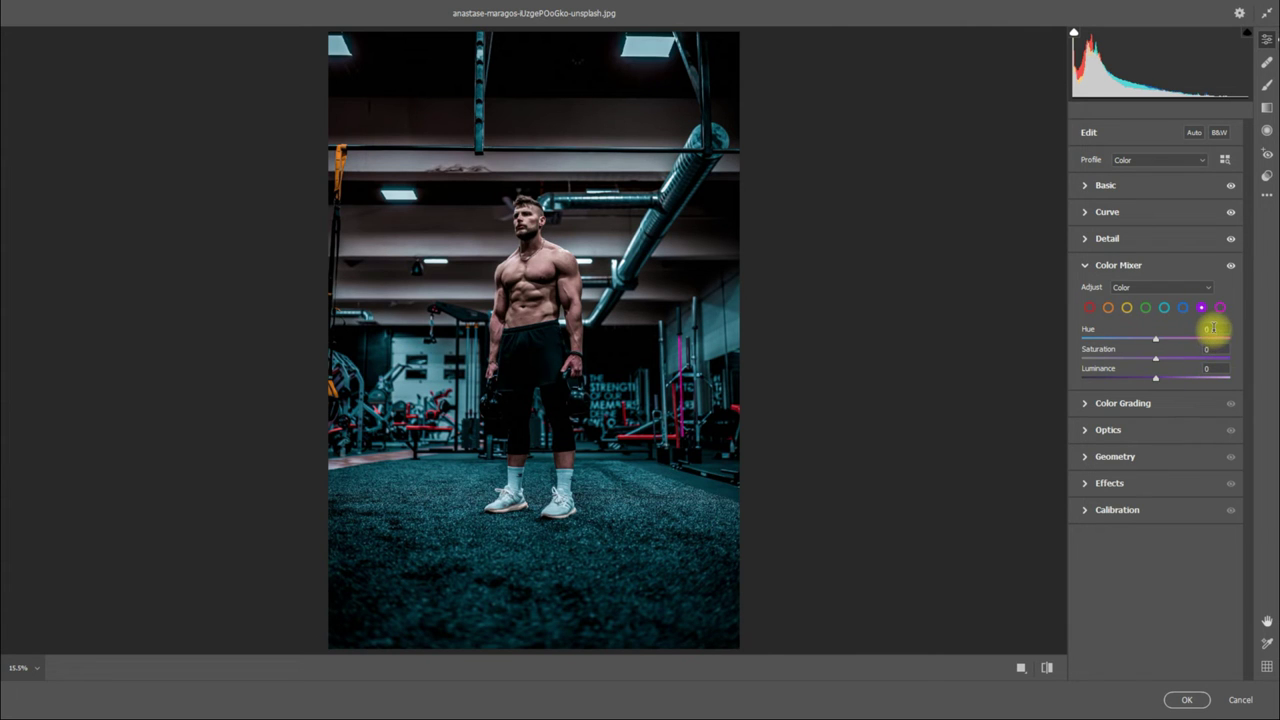
pyautogui.moveTo(1210, 328); pyautogui.dragTo(1184, 332)
pyautogui.press('Up')
pyautogui.click(1211, 349)
pyautogui.write('3')
pyautogui.press('Up')
pyautogui.press('Up')
pyautogui.click(1212, 369)
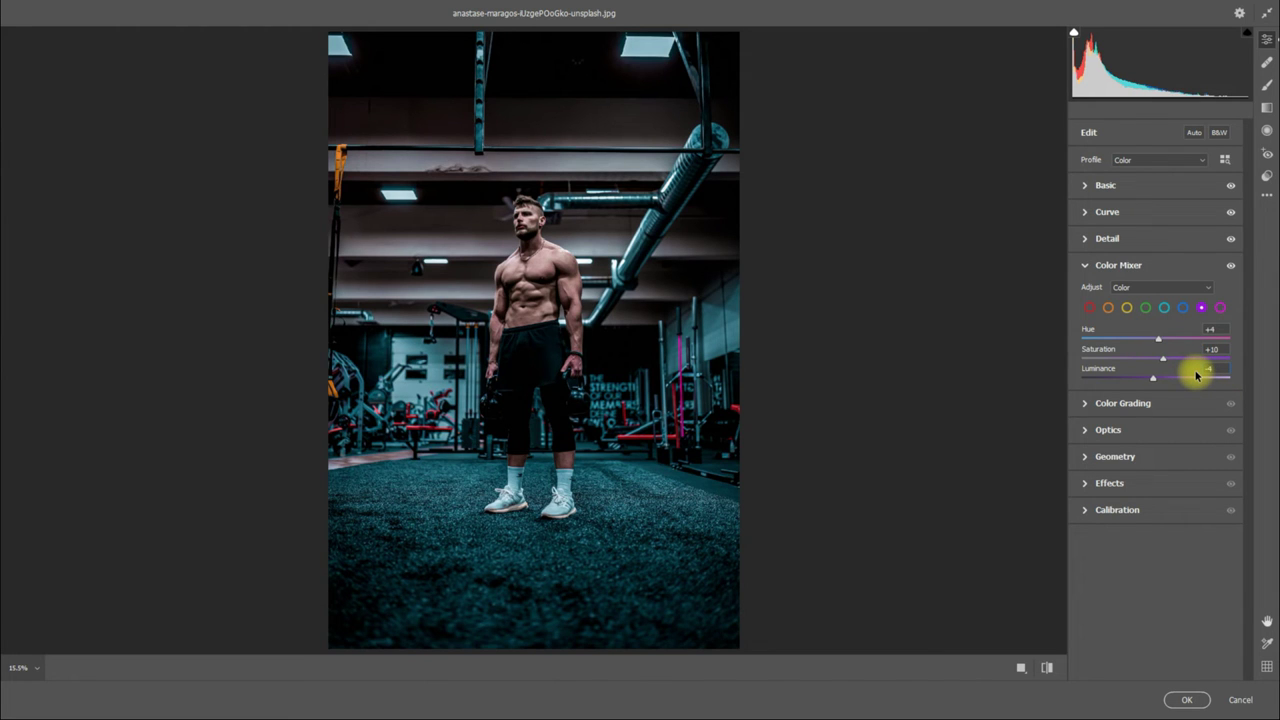
# Step: Set magentas to Hue -6, Saturation +10 and Luminance +4
pyautogui.click(1220, 308)
pyautogui.click(1212, 330)
pyautogui.write('6')
pyautogui.click(1197, 350)
pyautogui.write('10')
pyautogui.click(1208, 370)
pyautogui.write('4')
pyautogui.click(1084, 265)
# Step: In Color Grading, tint the shadows with Hue 240 and Saturation 15
pyautogui.click(1085, 293)
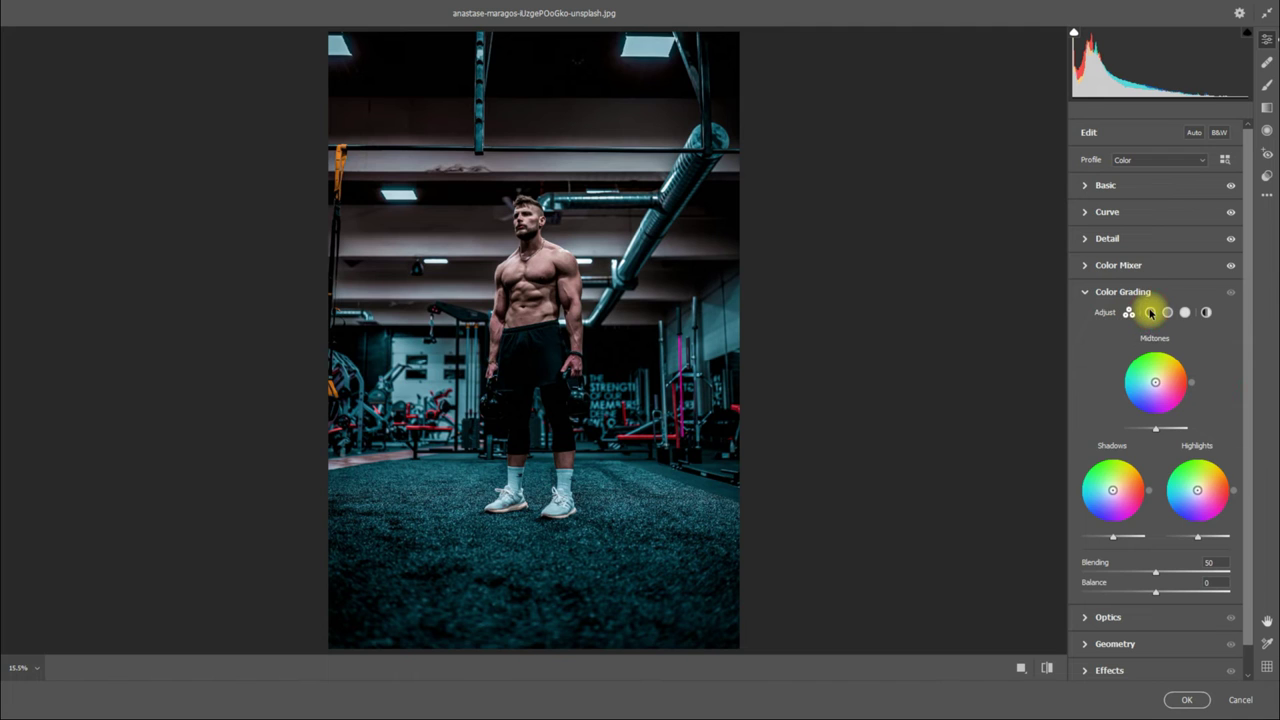
pyautogui.click(1150, 313)
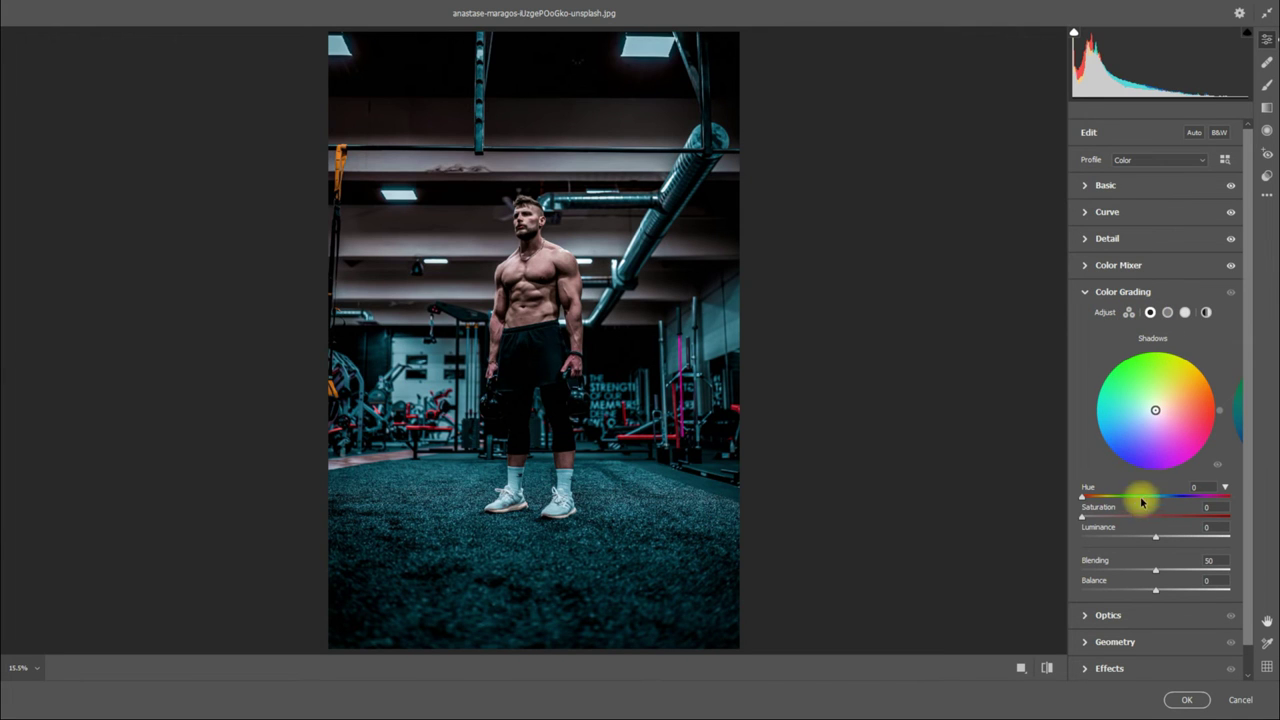
pyautogui.click(1209, 508)
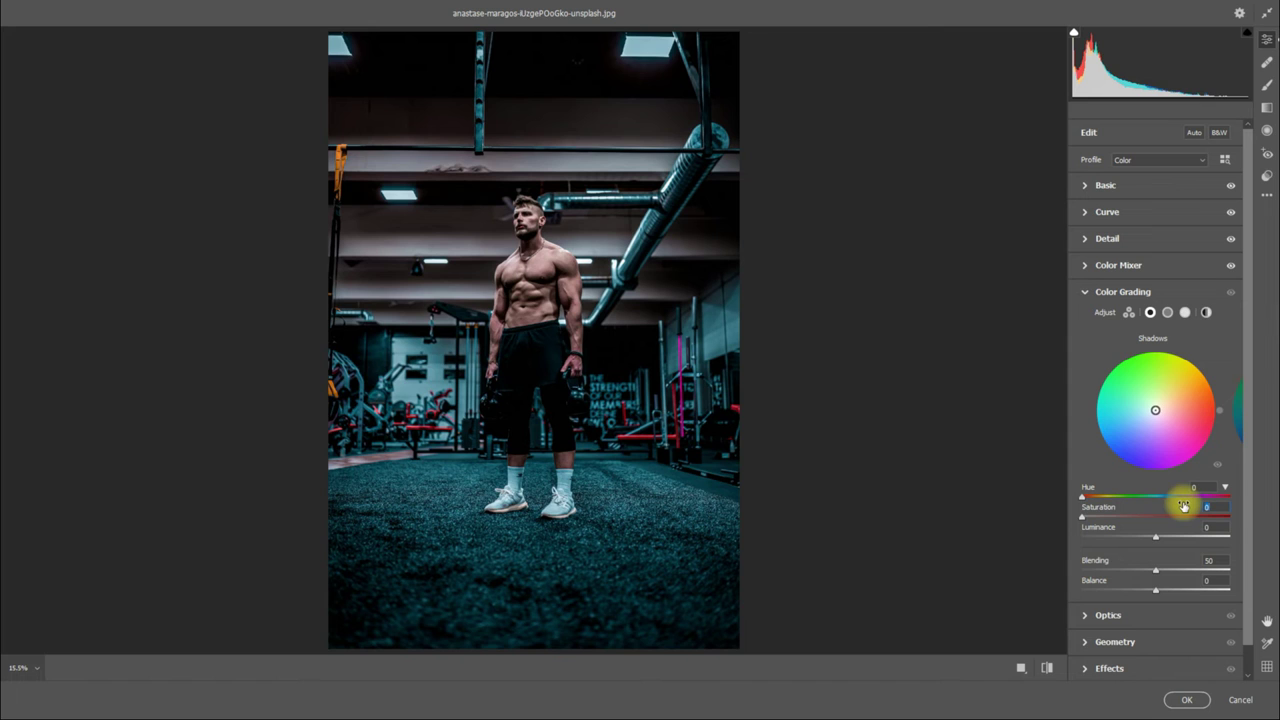
pyautogui.write('15')
pyautogui.press('Return')
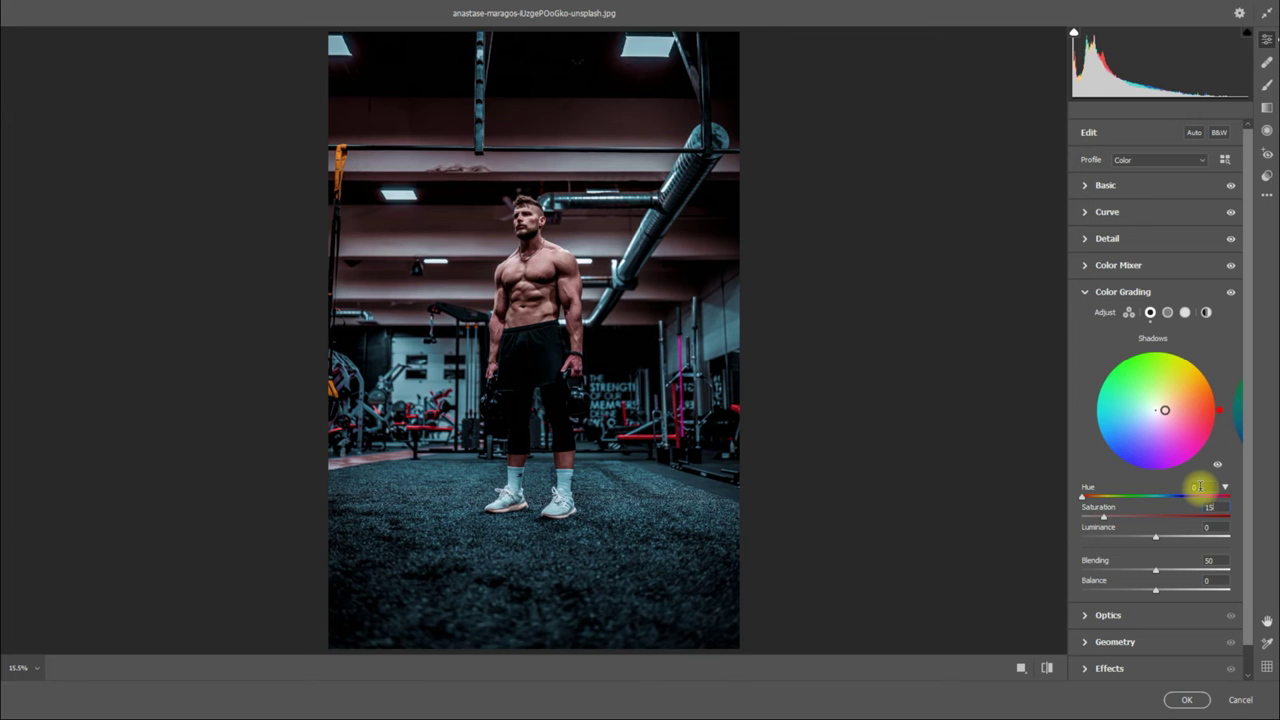
pyautogui.click(1198, 486)
pyautogui.write('240')
pyautogui.press('Return')
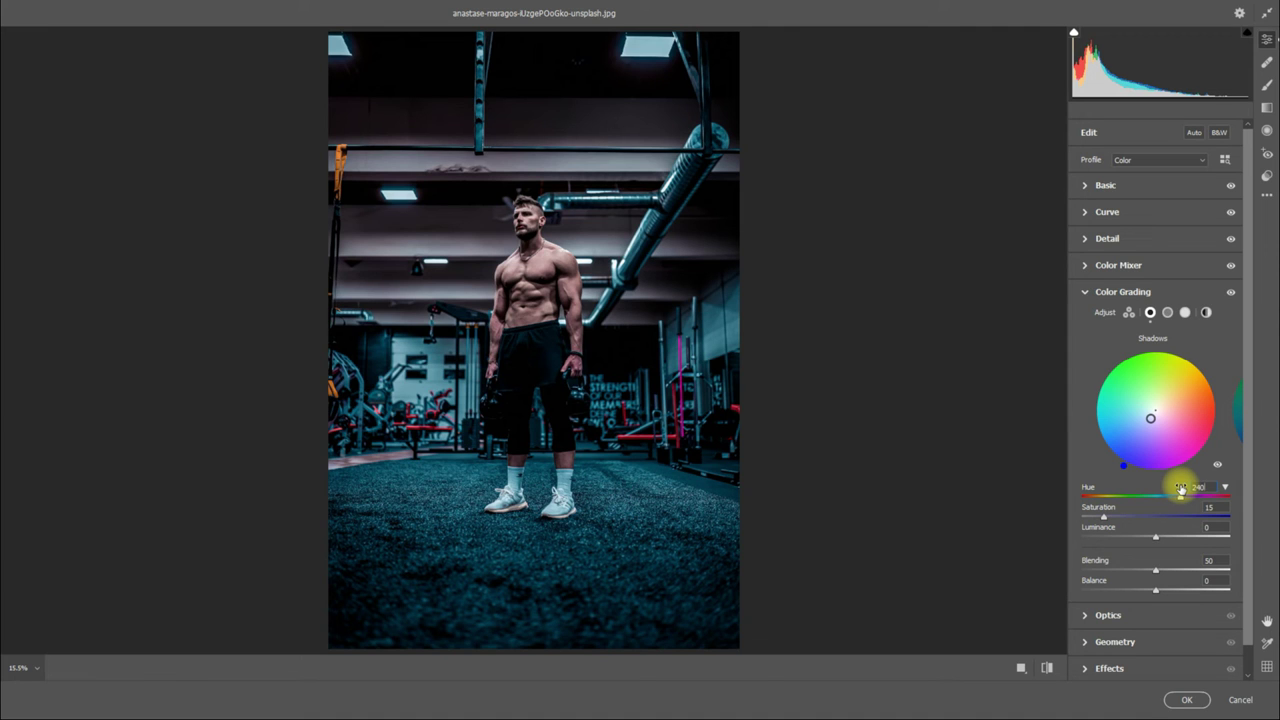
# Step: Set the shadows Luminance to -15 and Blending to 100
pyautogui.click(1209, 529)
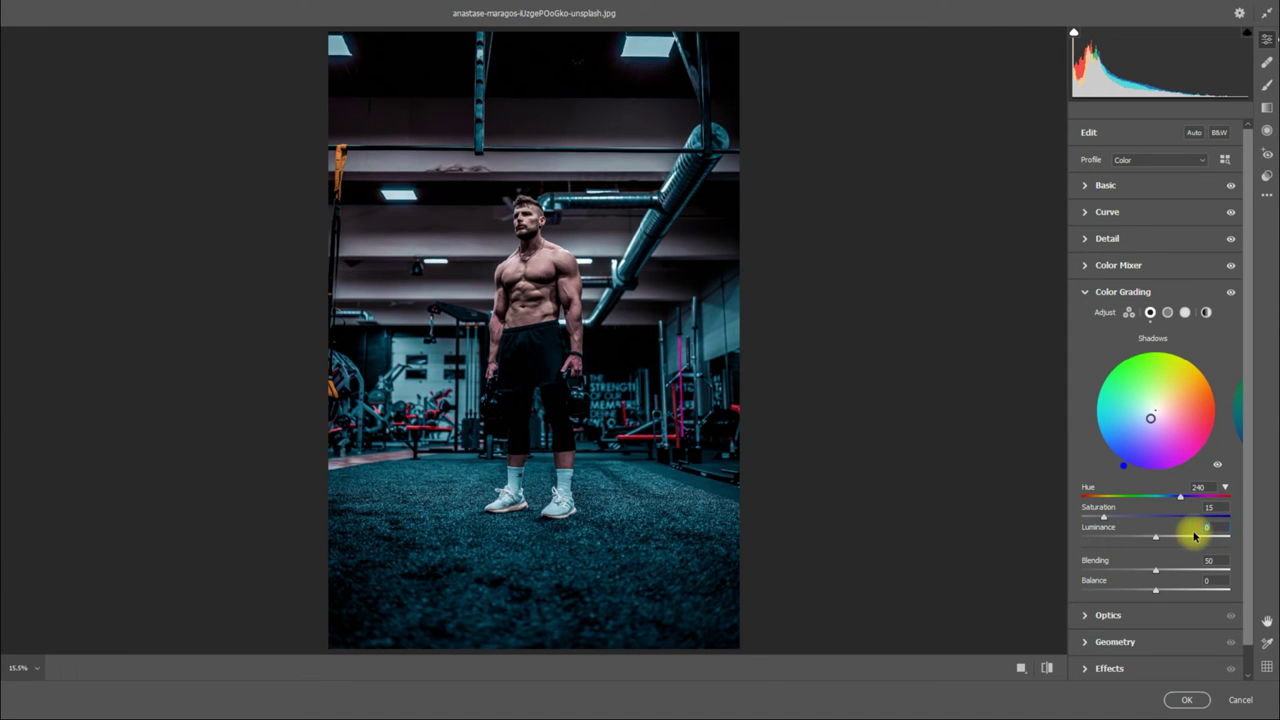
pyautogui.write('-15')
pyautogui.press('Return')
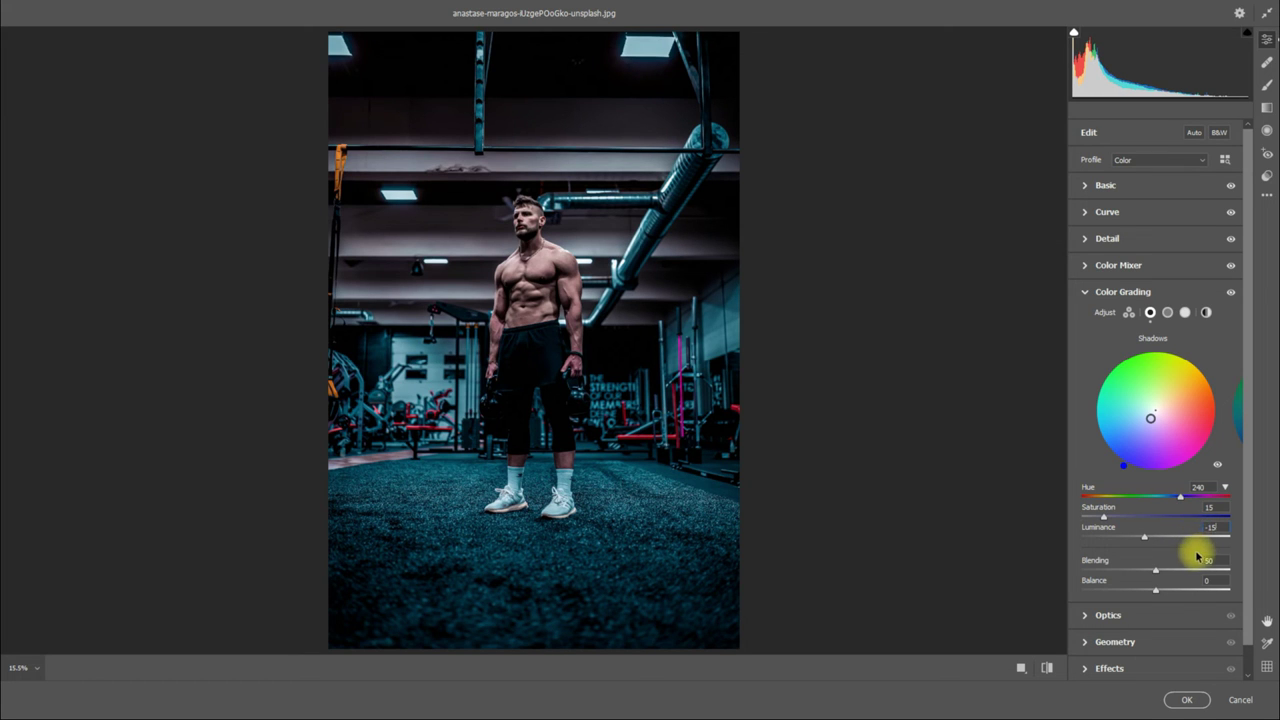
pyautogui.click(1212, 562)
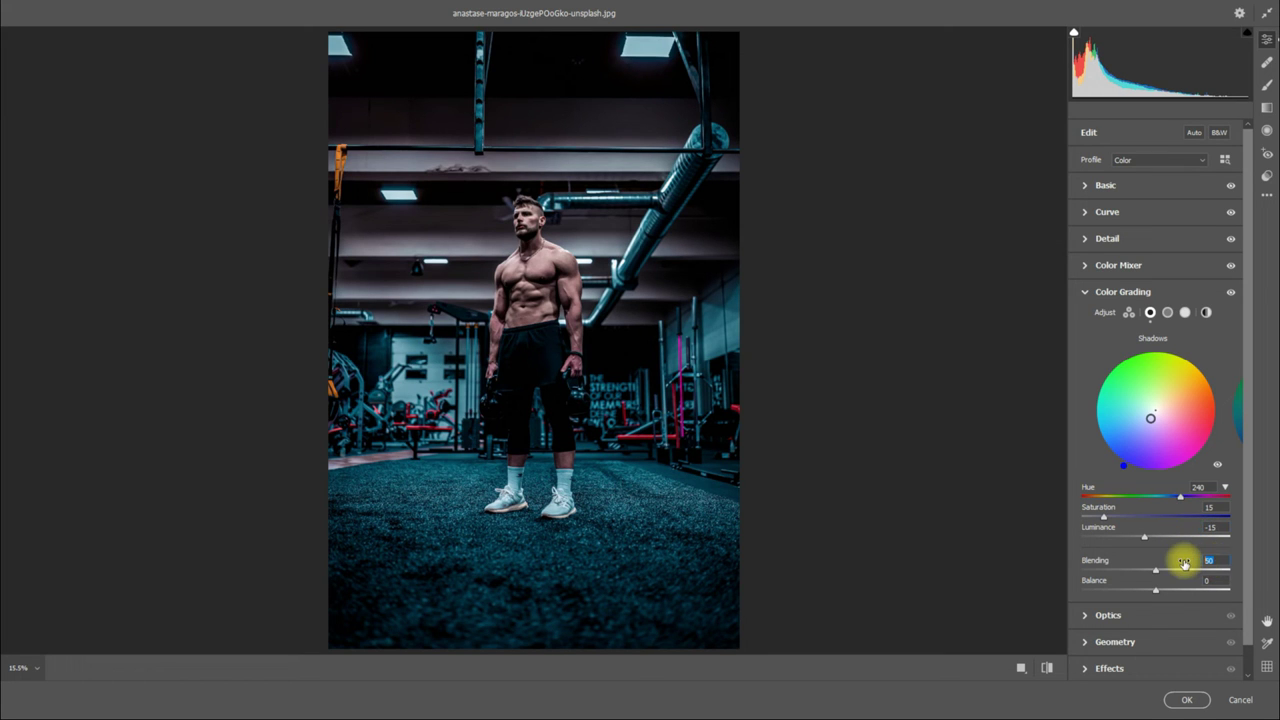
pyautogui.write('100')
pyautogui.press('Return')
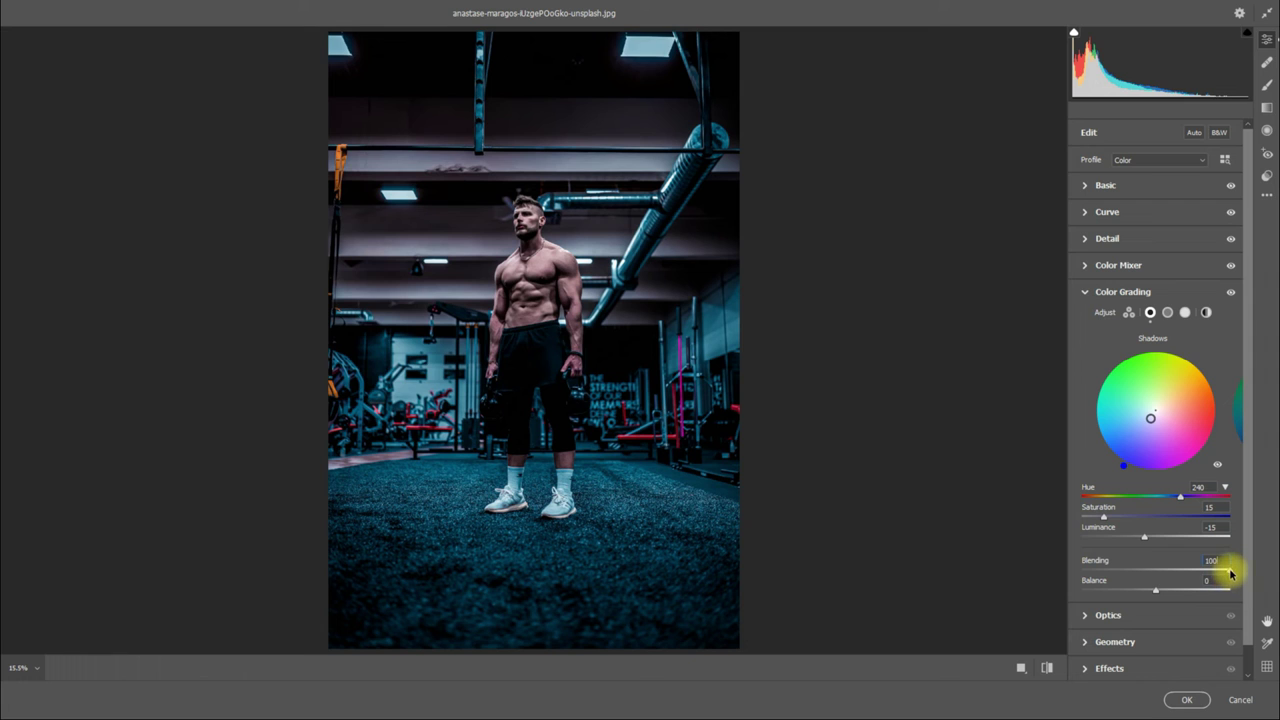
pyautogui.press('Down')
pyautogui.press('Down')
pyautogui.press('Down')
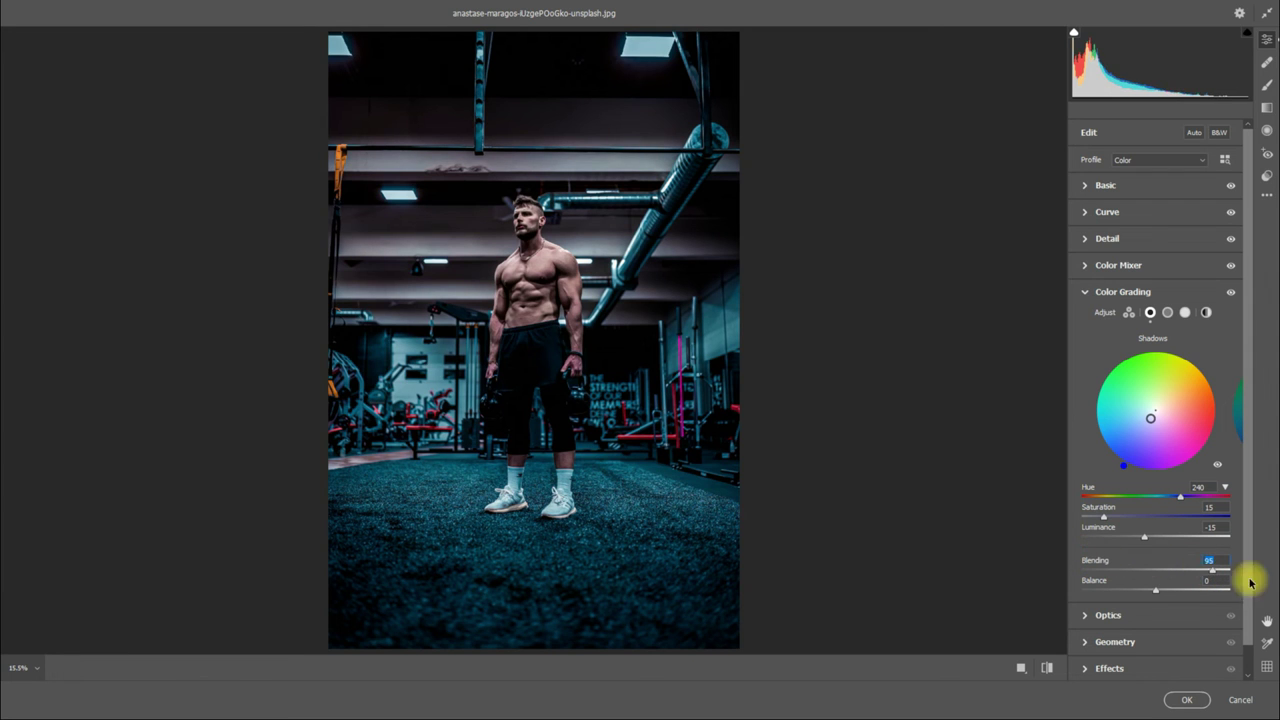
pyautogui.moveTo(1211, 566)
pyautogui.mouseDown()
pyautogui.moveTo(1137, 569)
pyautogui.moveTo(1266, 603)
pyautogui.mouseUp()
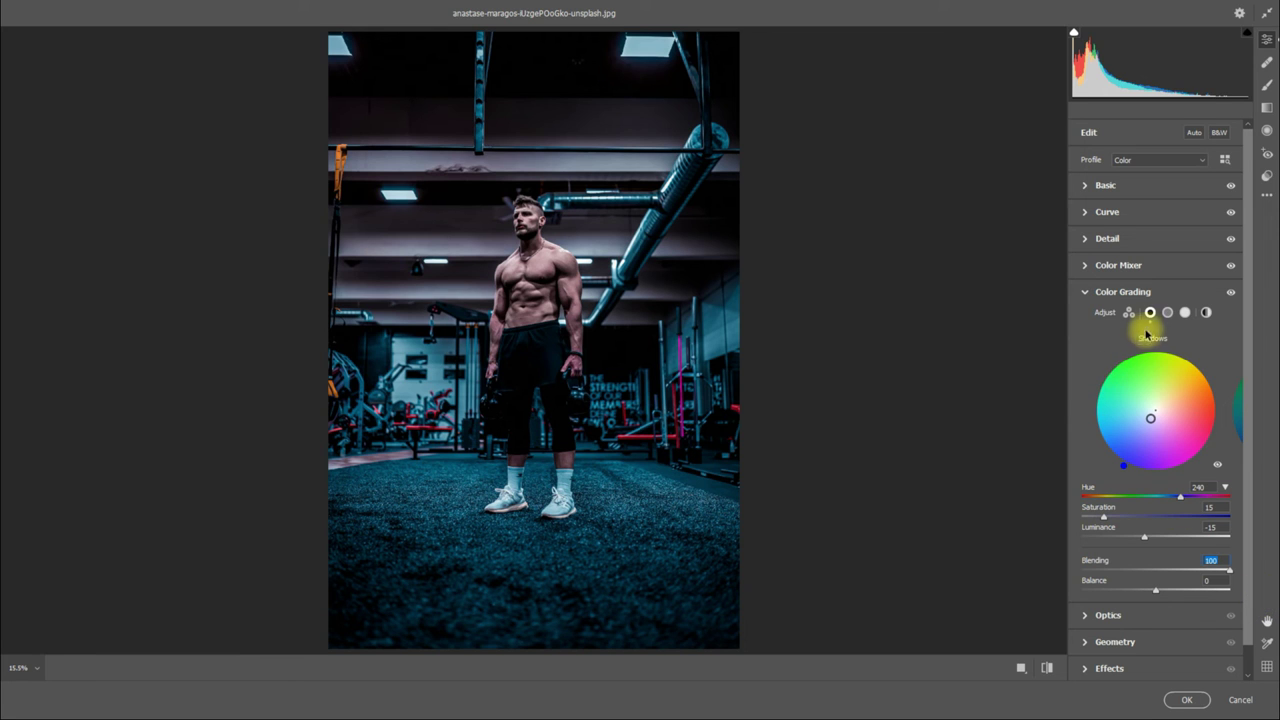
pyautogui.click(1168, 314)
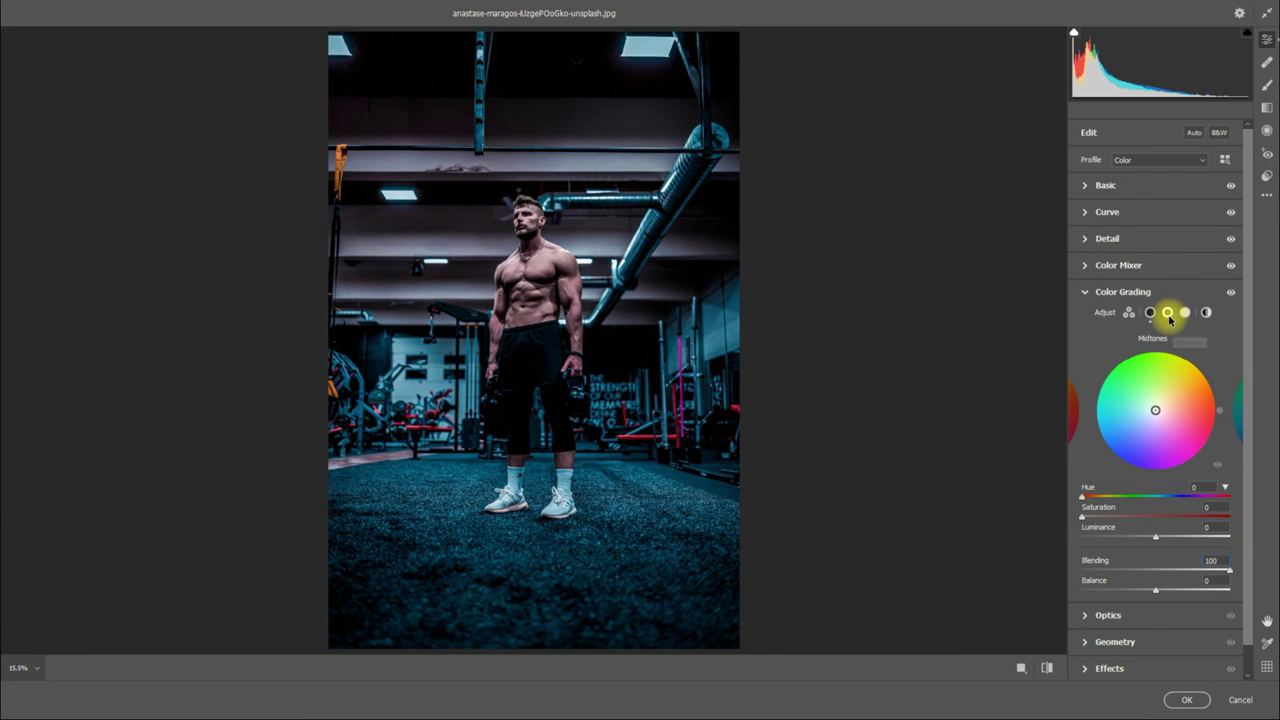
# Step: Tint the highlights with hue 200, saturation 15 and luminance -20
pyautogui.click(1184, 313)
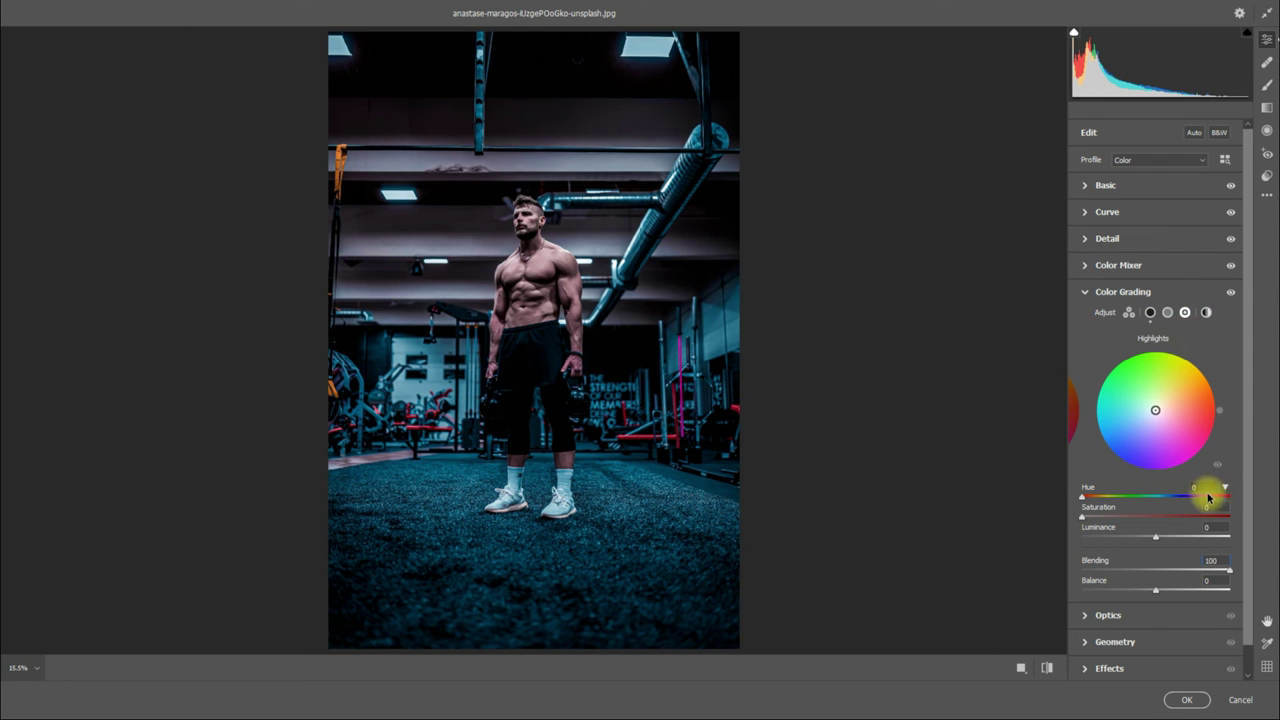
pyautogui.click(1188, 513)
pyautogui.write('15')
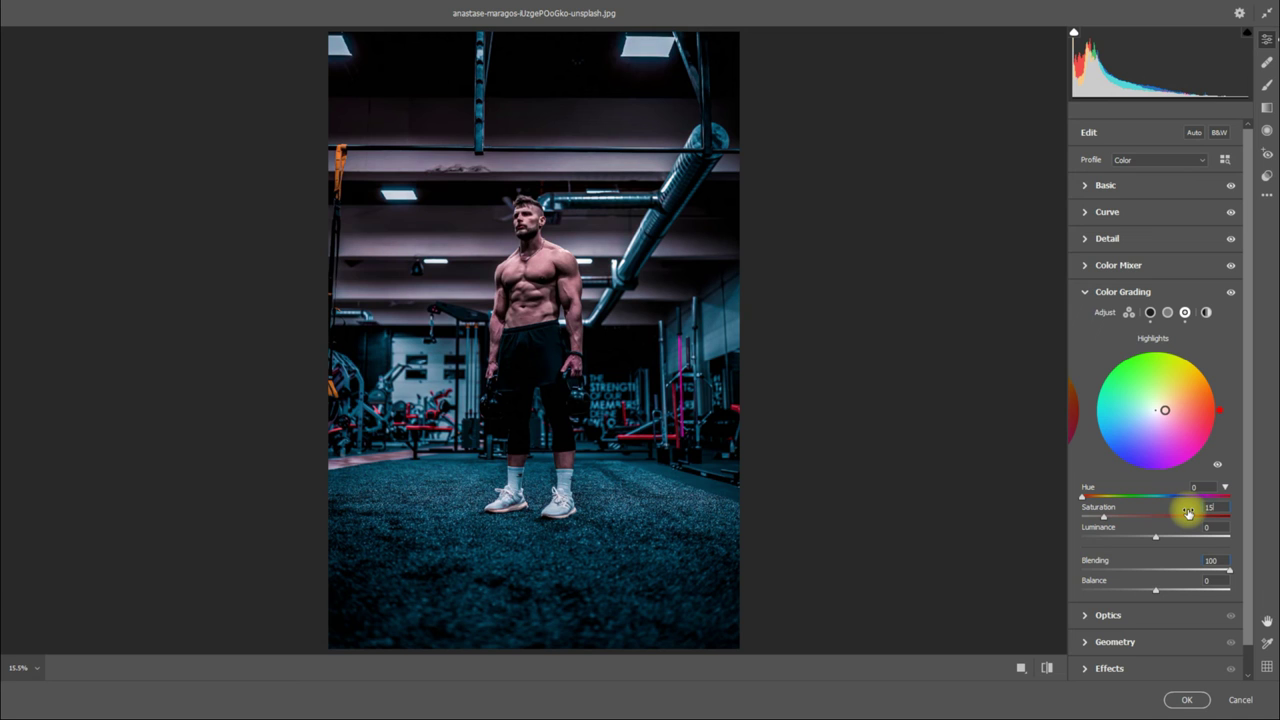
pyautogui.click(1185, 488)
pyautogui.write('200')
pyautogui.click(1212, 527)
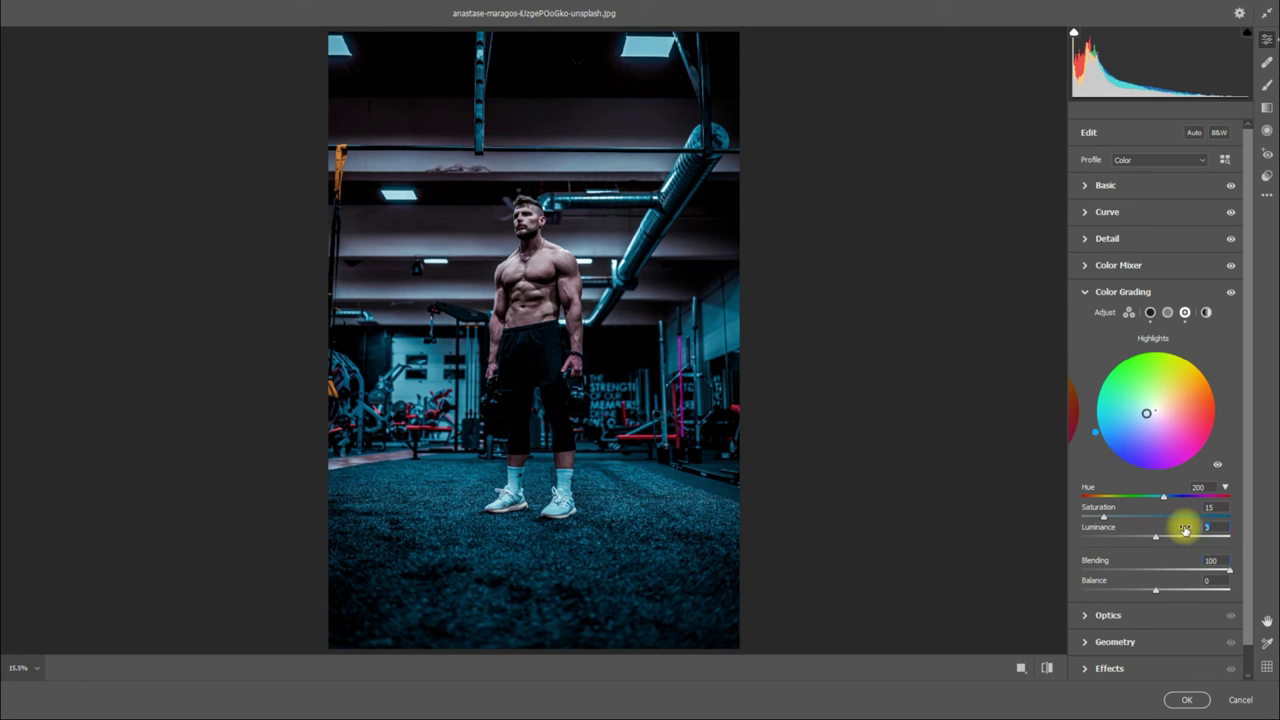
pyautogui.write('2')
pyautogui.write('0')
# Step: Collapse Color Grading and compare original and edited photos side by side
pyautogui.click(1084, 292)
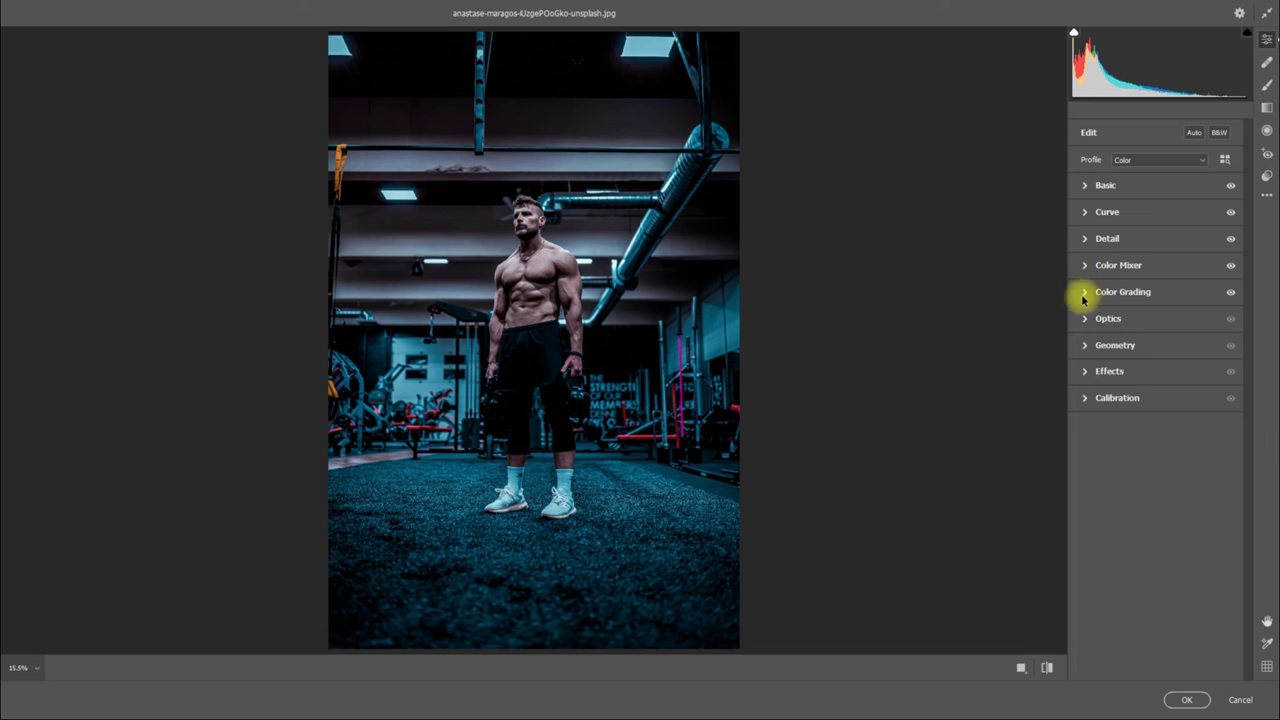
pyautogui.click(1021, 667)
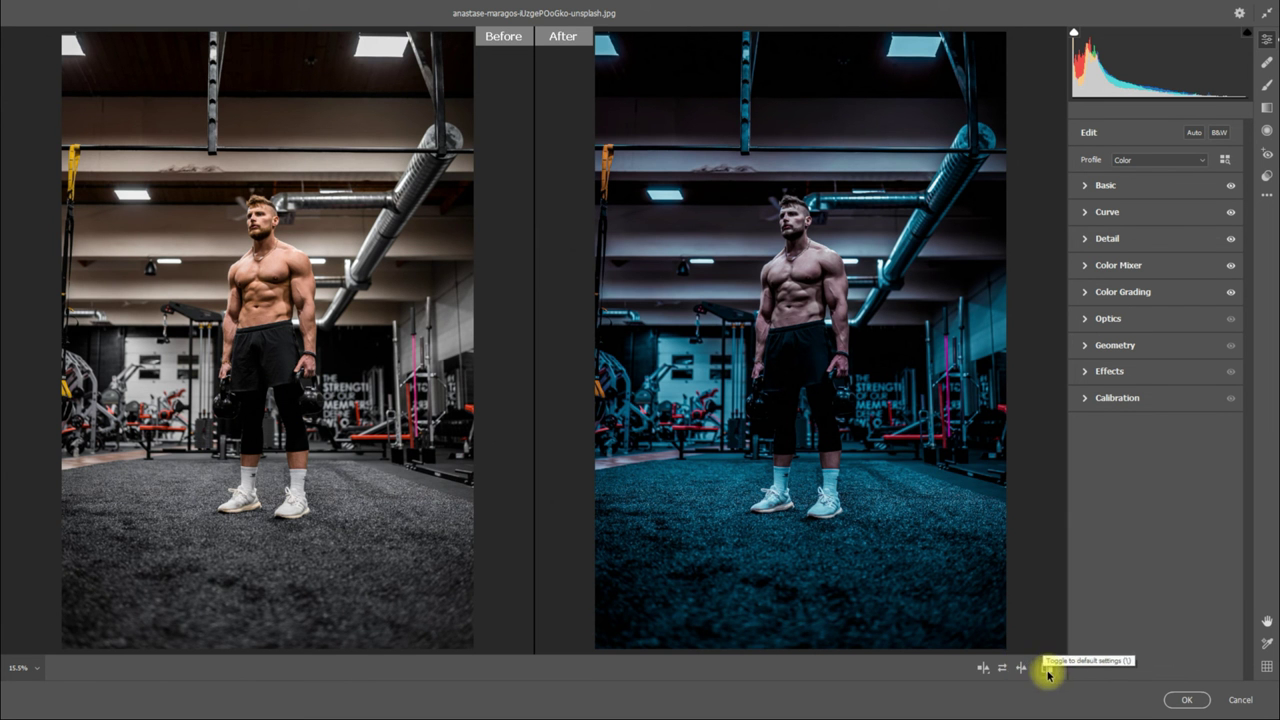
pyautogui.click(1047, 668)
pyautogui.click(1047, 672)
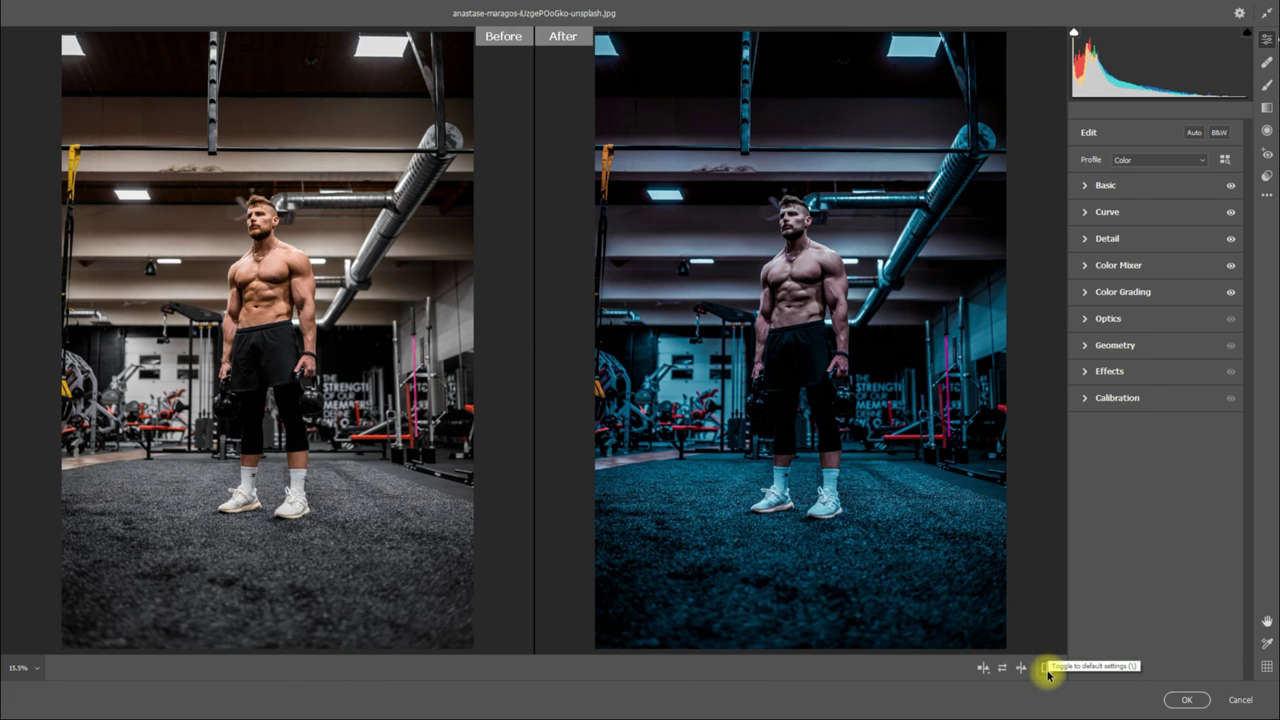
pyautogui.click(1047, 670)
pyautogui.click(1046, 670)
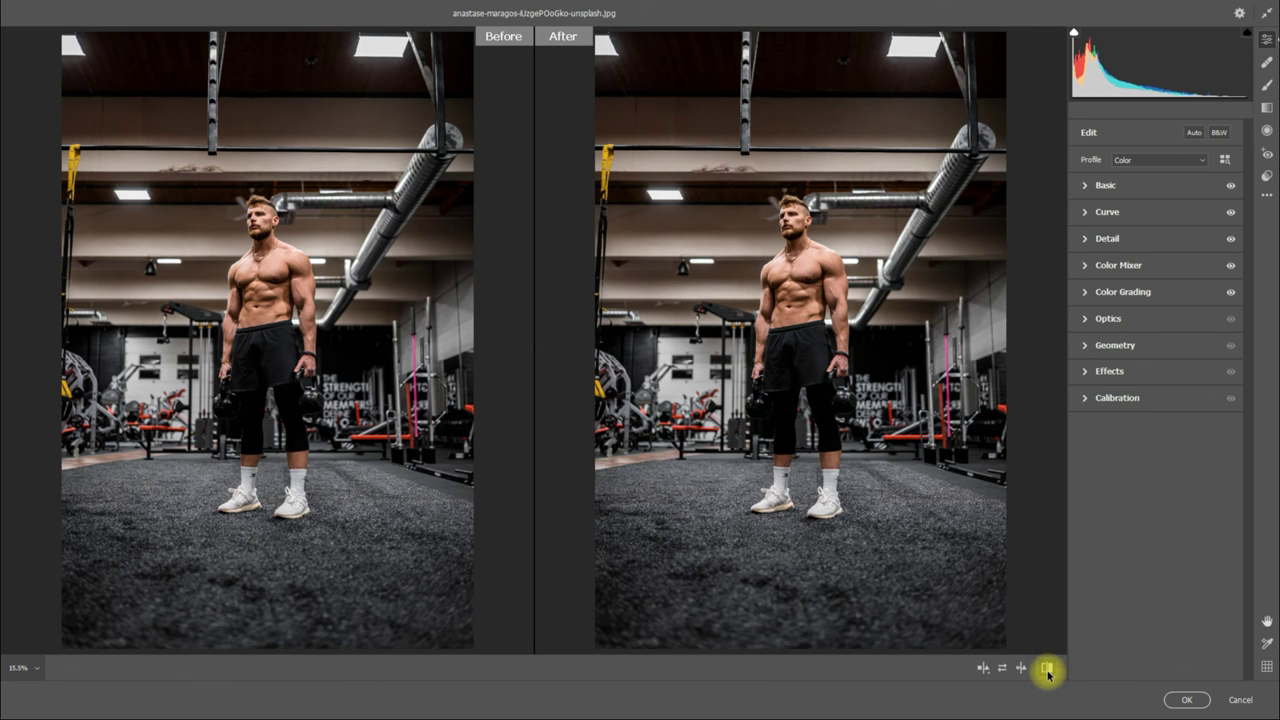
# Step: Compare the grade in split and top/bottom before/after views, then return to single view
pyautogui.click(984, 667)
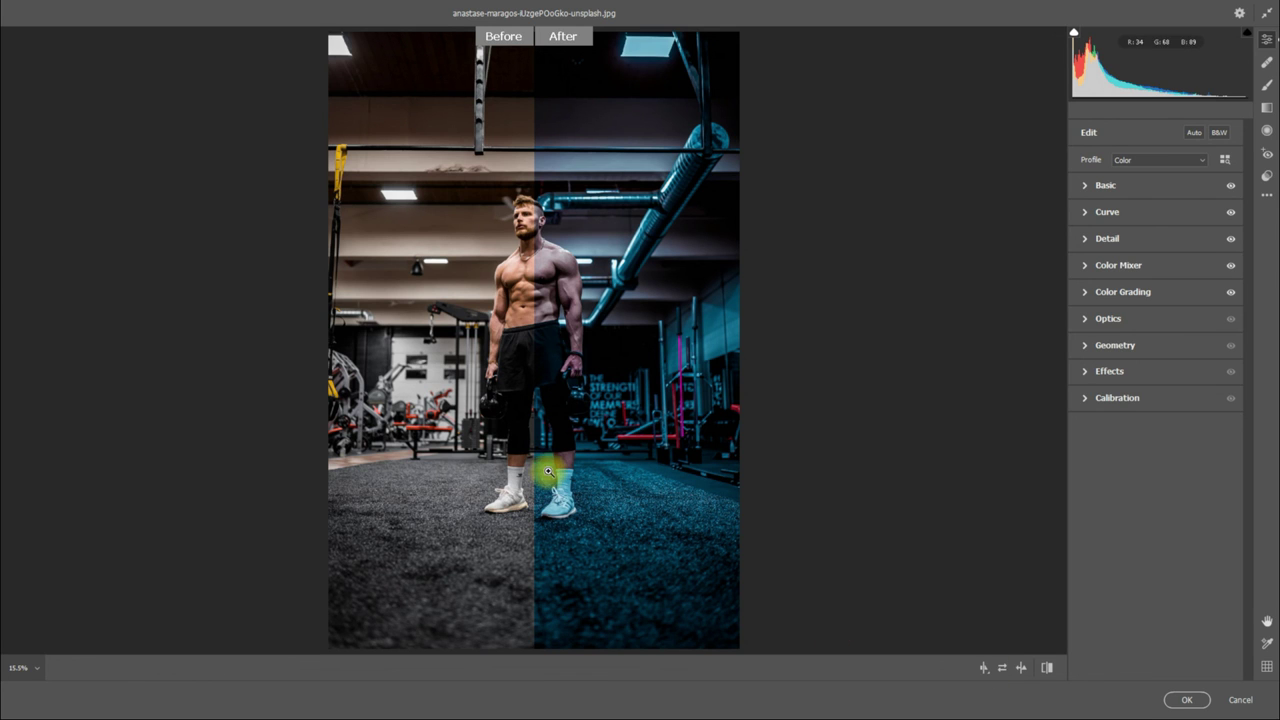
pyautogui.click(1043, 667)
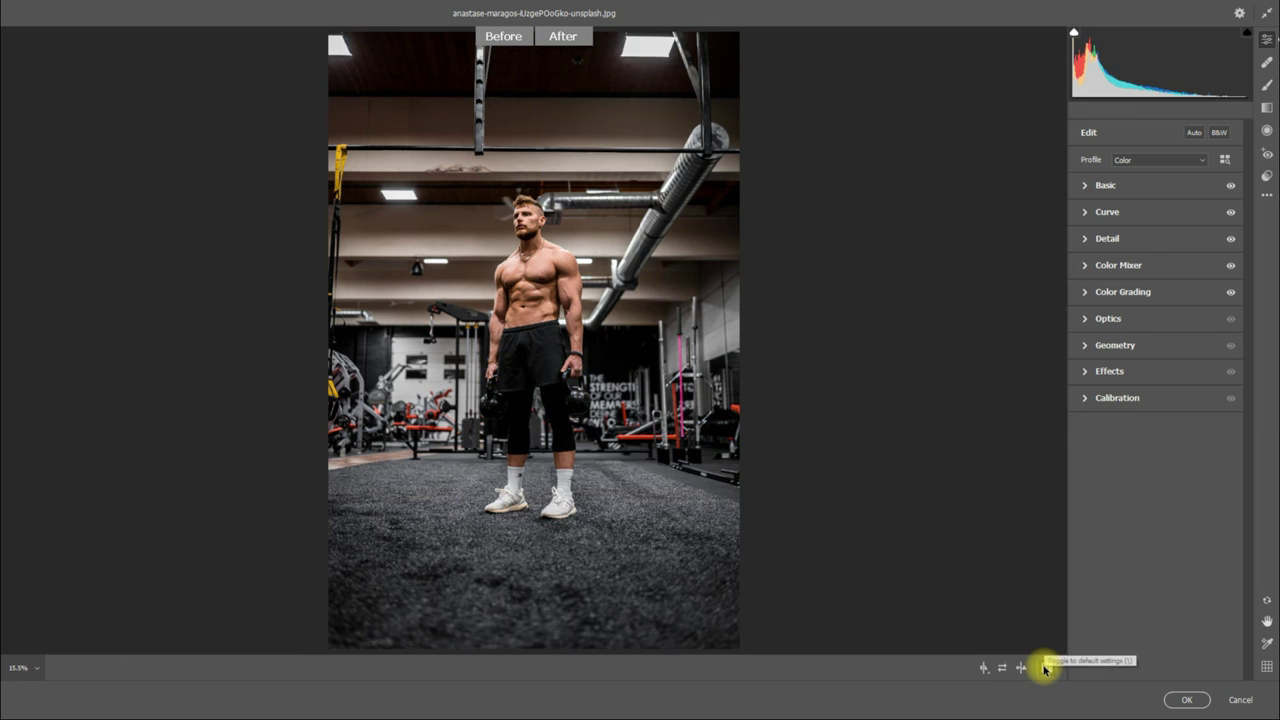
pyautogui.click(1043, 667)
pyautogui.click(985, 668)
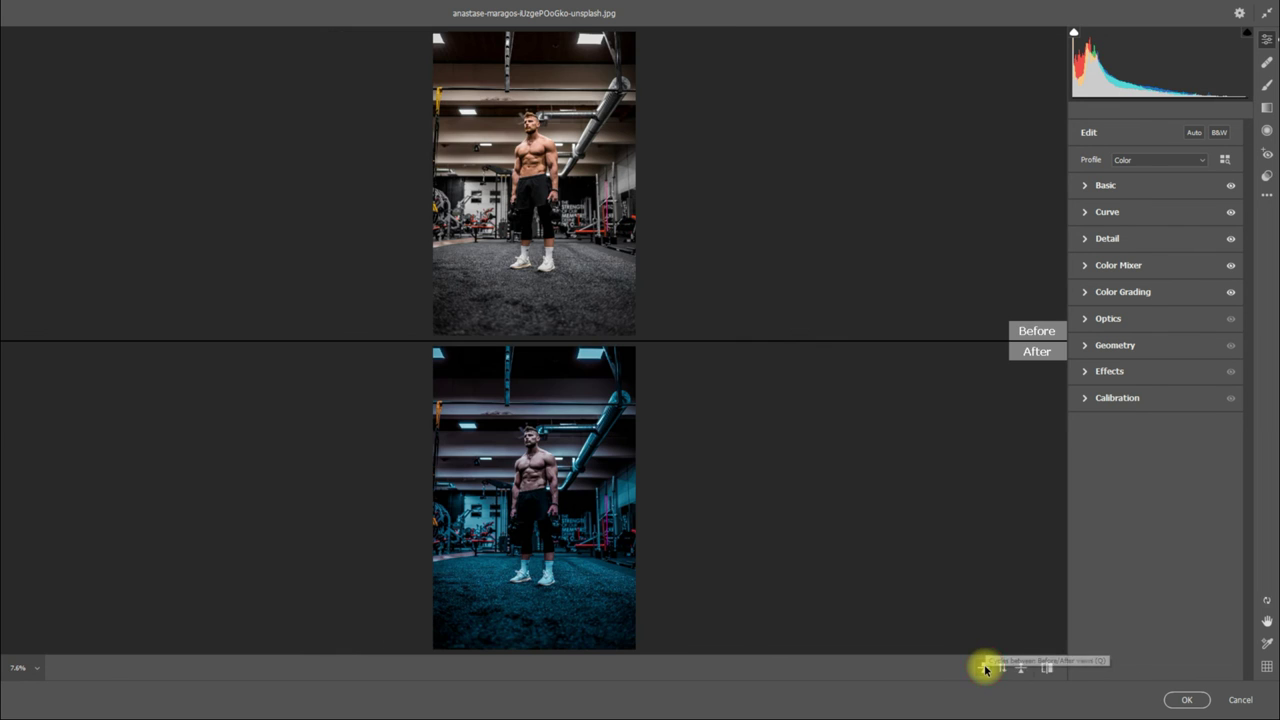
pyautogui.click(985, 668)
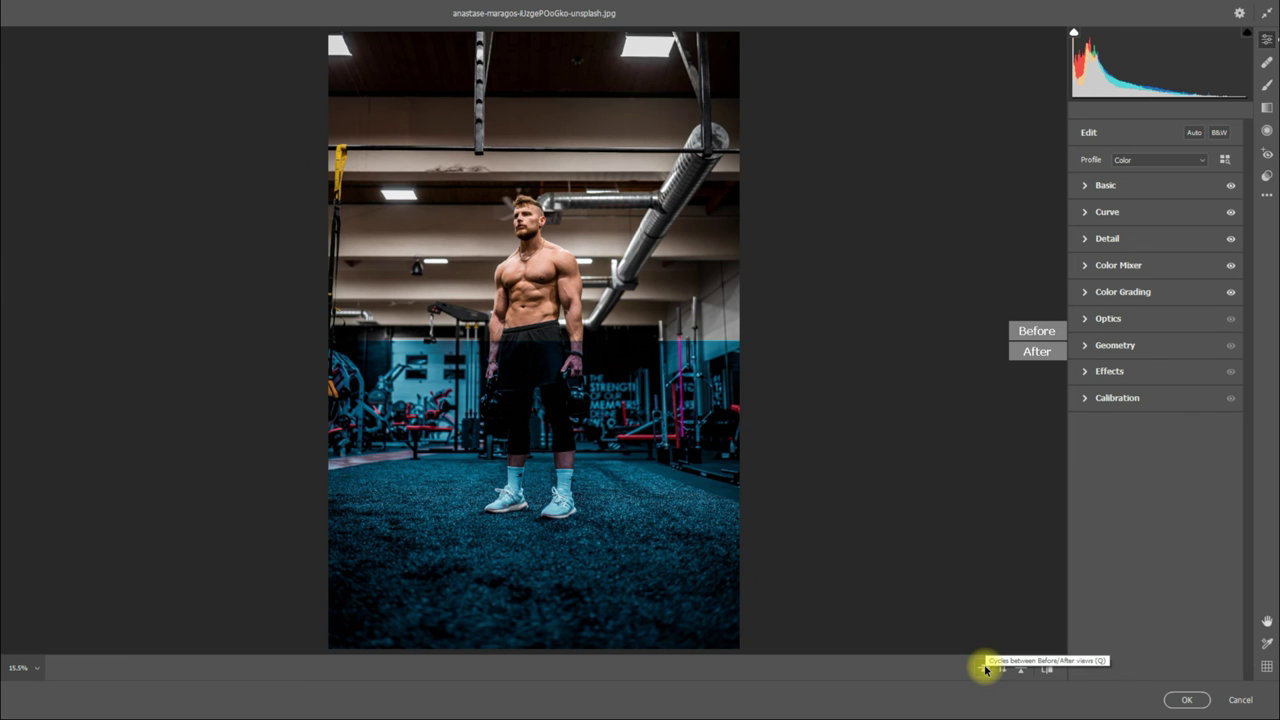
pyautogui.click(985, 668)
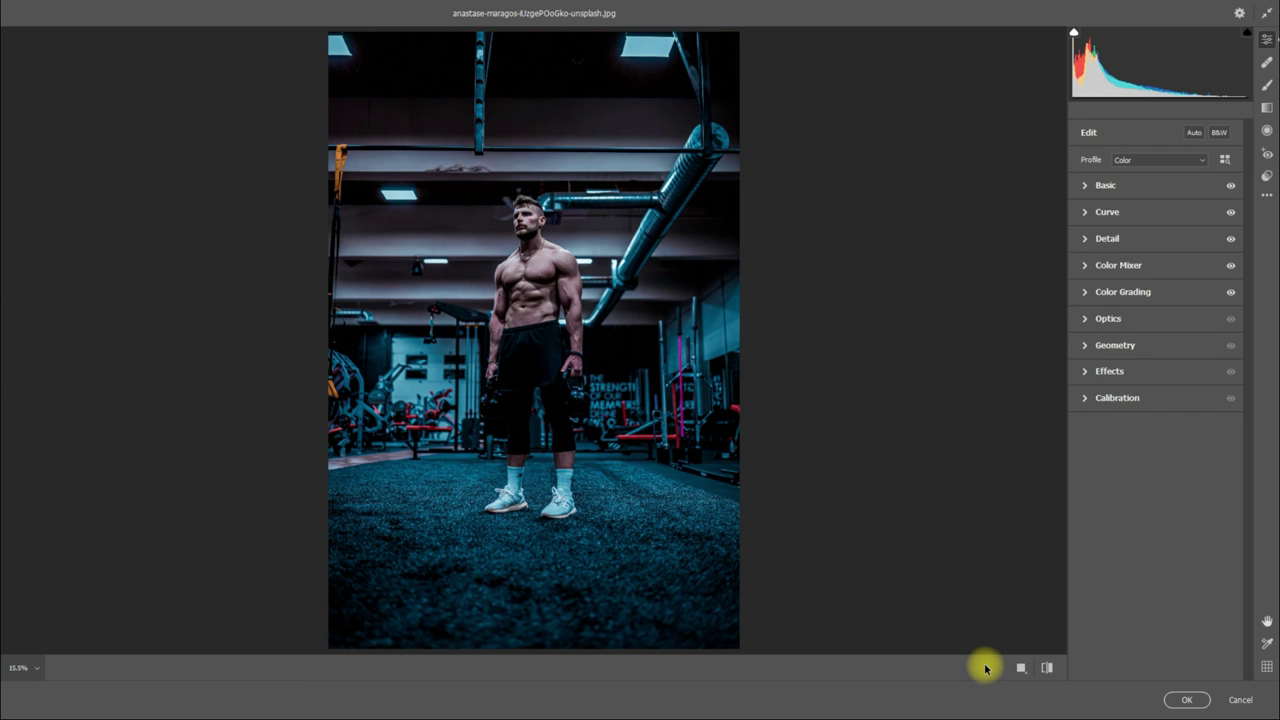
# Step: Flick between ungraded and graded previews, ending on the teal-graded image
pyautogui.click(1046, 668)
pyautogui.click(1046, 668)
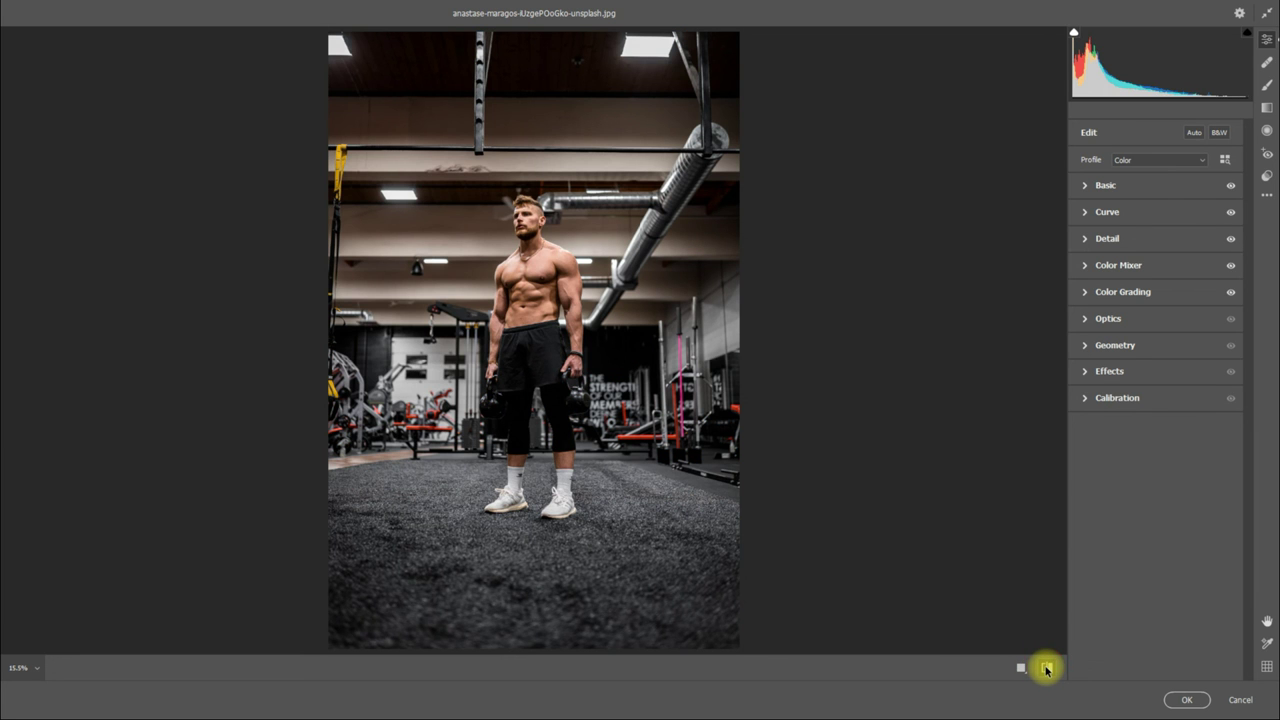
pyautogui.click(1046, 668)
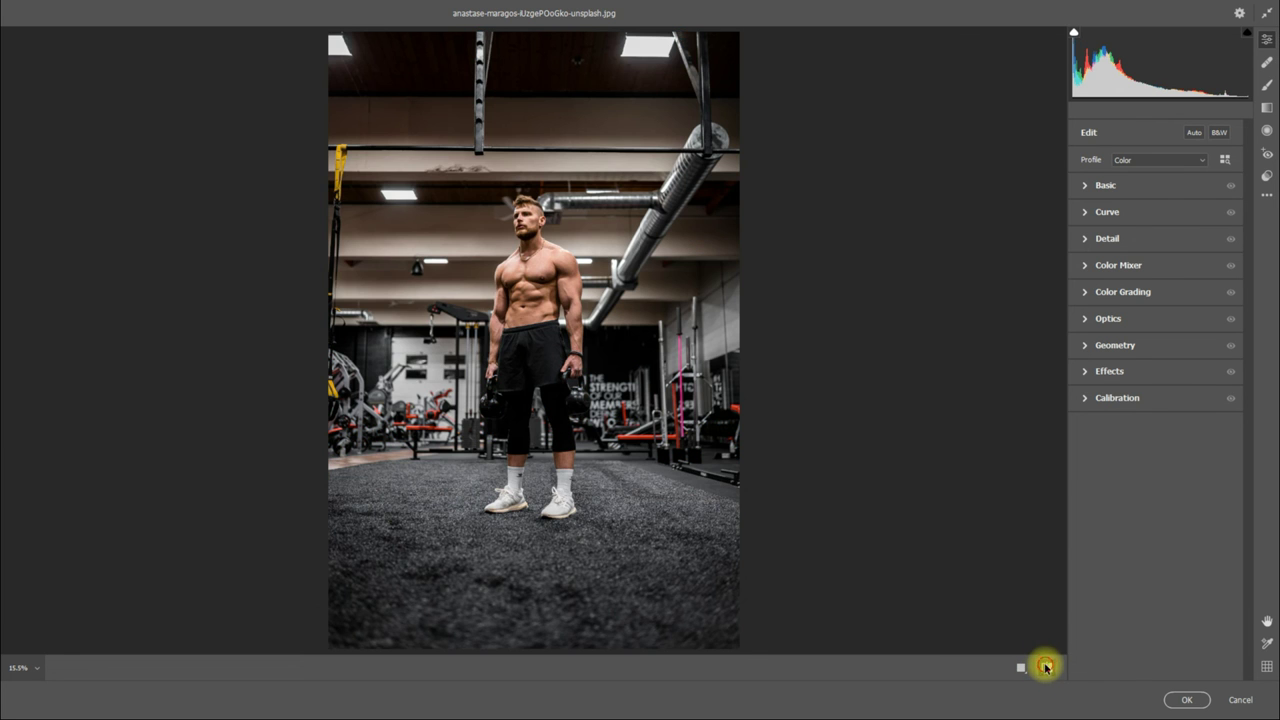
pyautogui.click(1046, 668)
pyautogui.click(1046, 668)
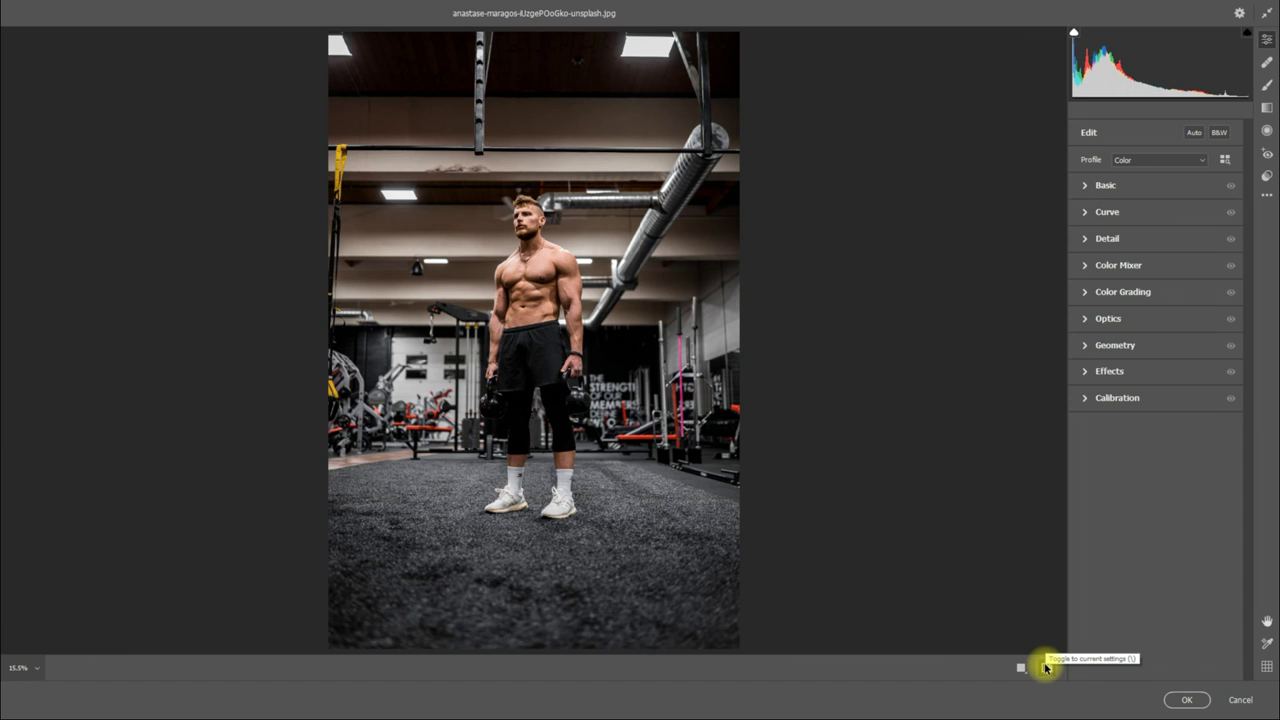
pyautogui.click(1046, 668)
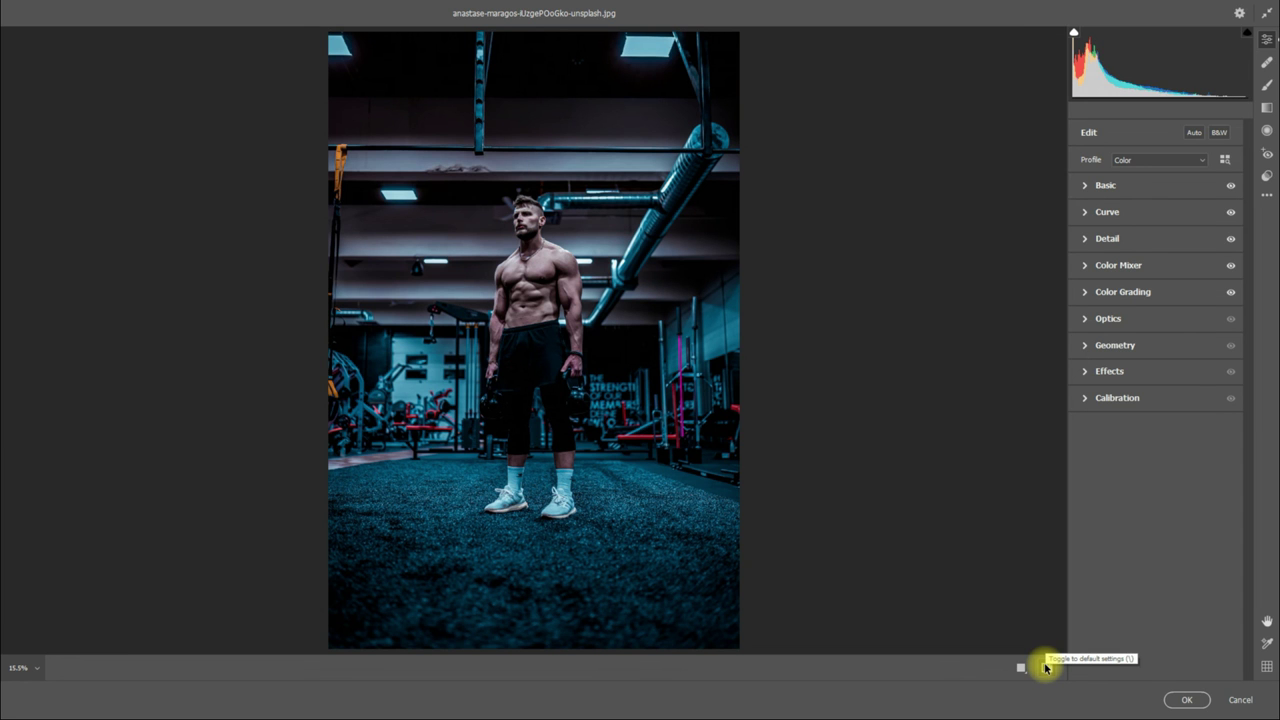